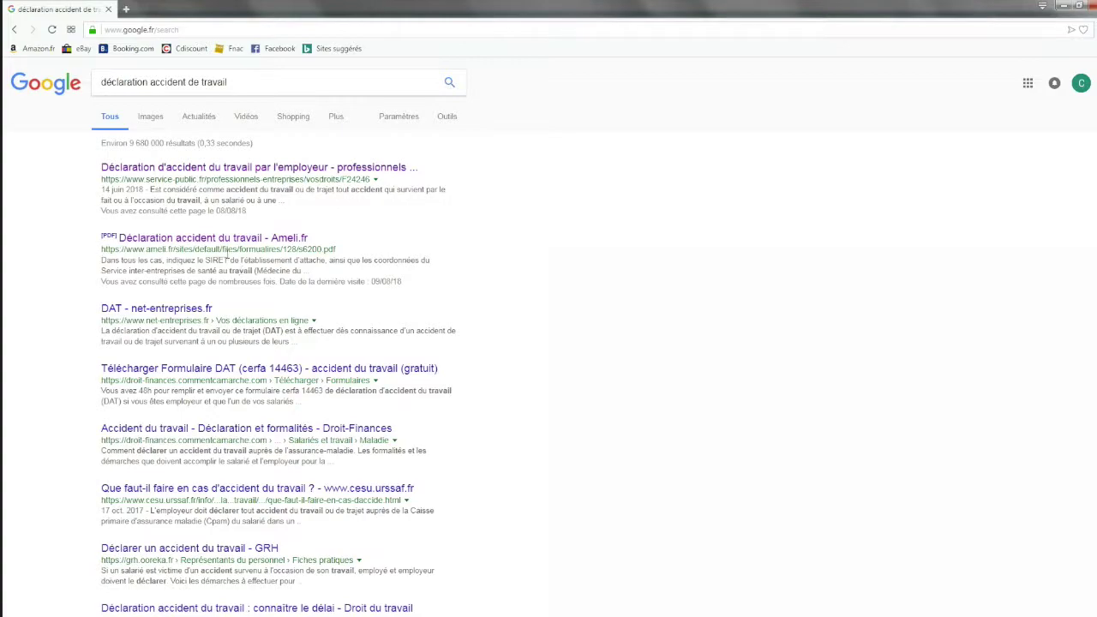
Open the Ameli.fr s6200.pdf accident-at-work declaration form from the Google results.
click(220, 238)
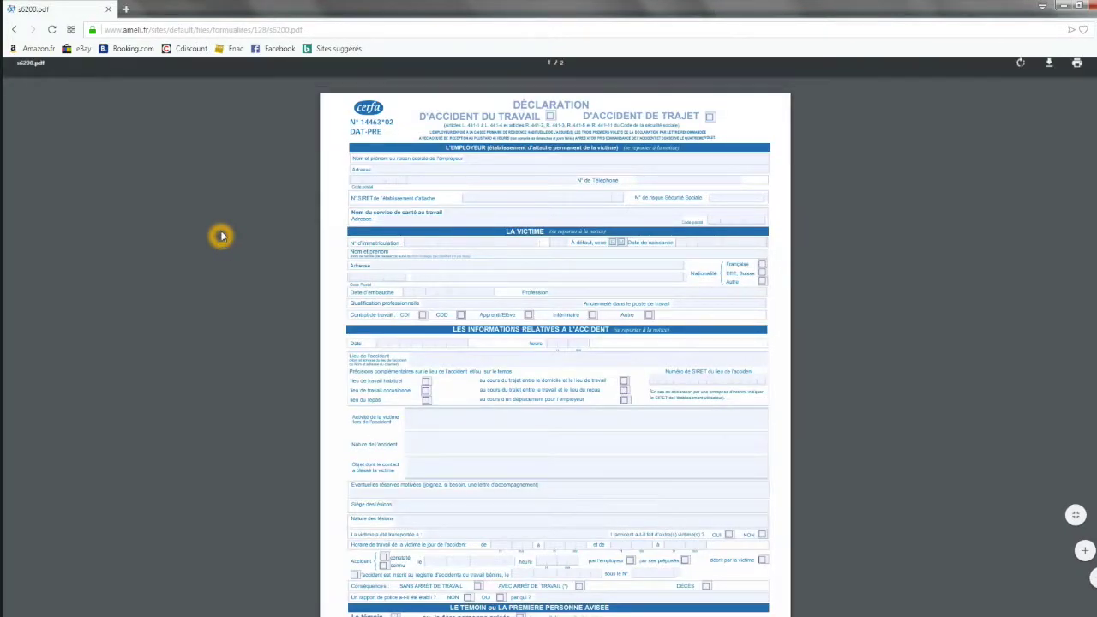
Zoom the PDF viewer in three levels to enlarge the form page.
click(1073, 546)
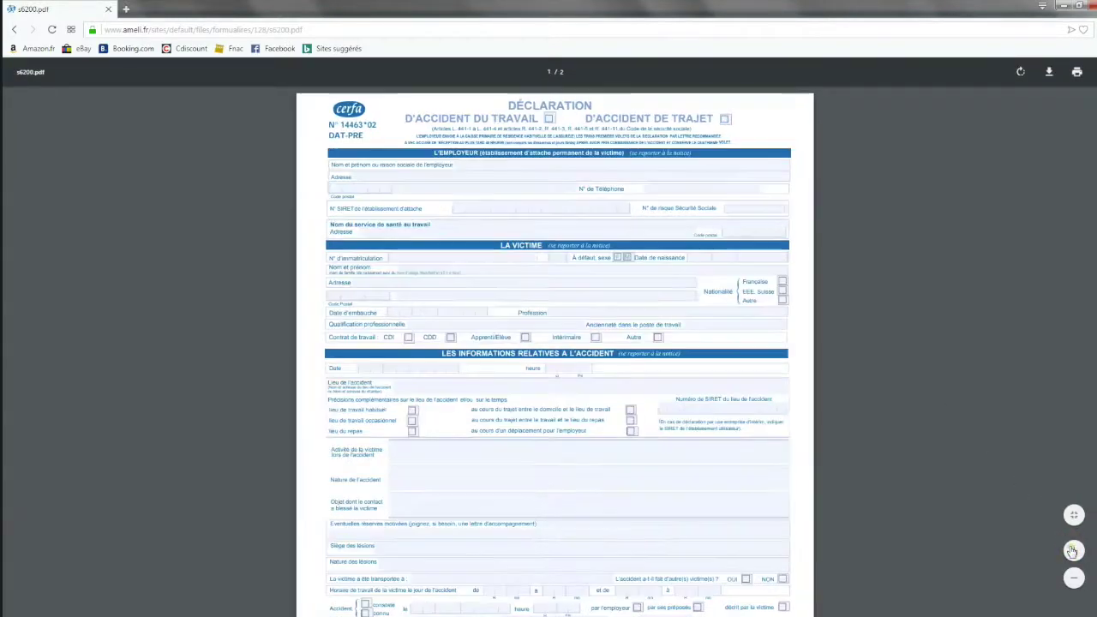
click(1072, 546)
click(1073, 545)
click(1022, 380)
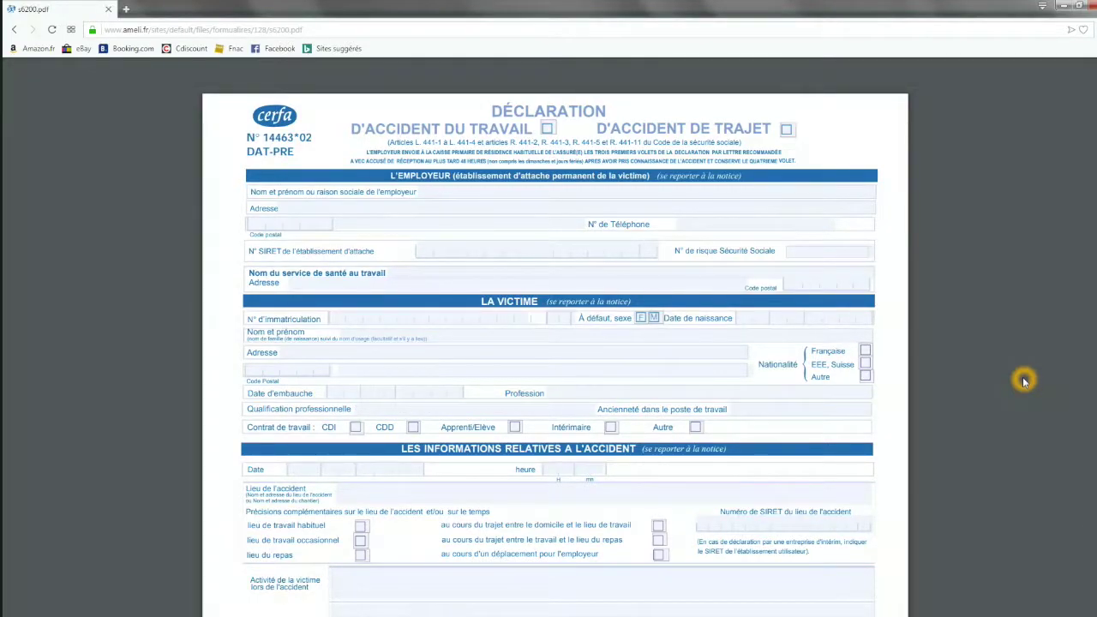
Tick the 'D'accident du travail' checkbox at the top of the declaration.
click(540, 136)
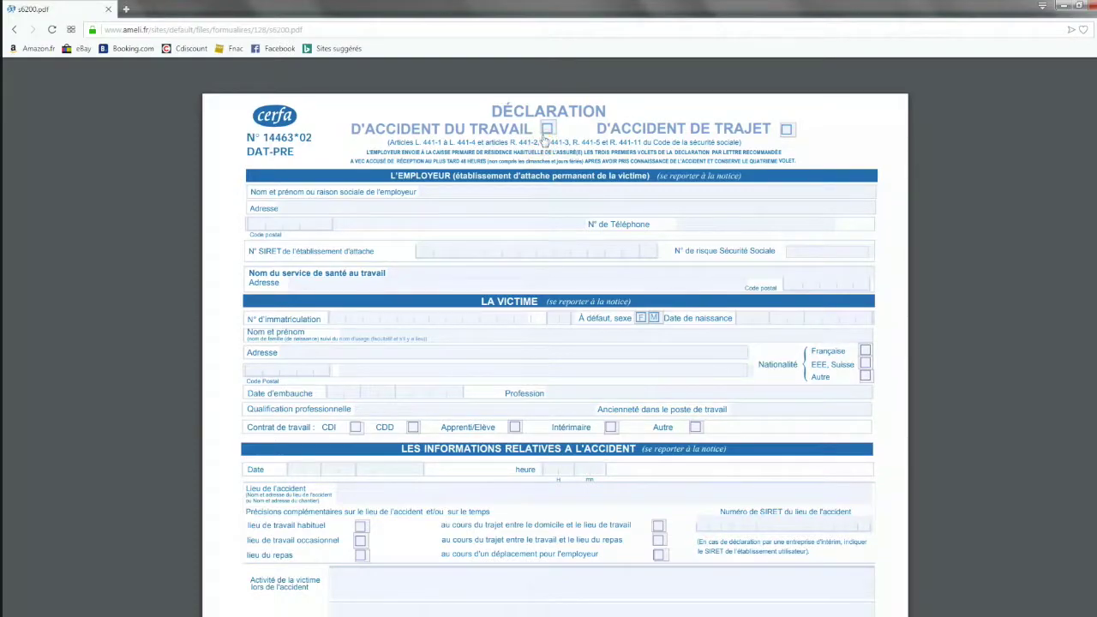
click(543, 137)
click(750, 134)
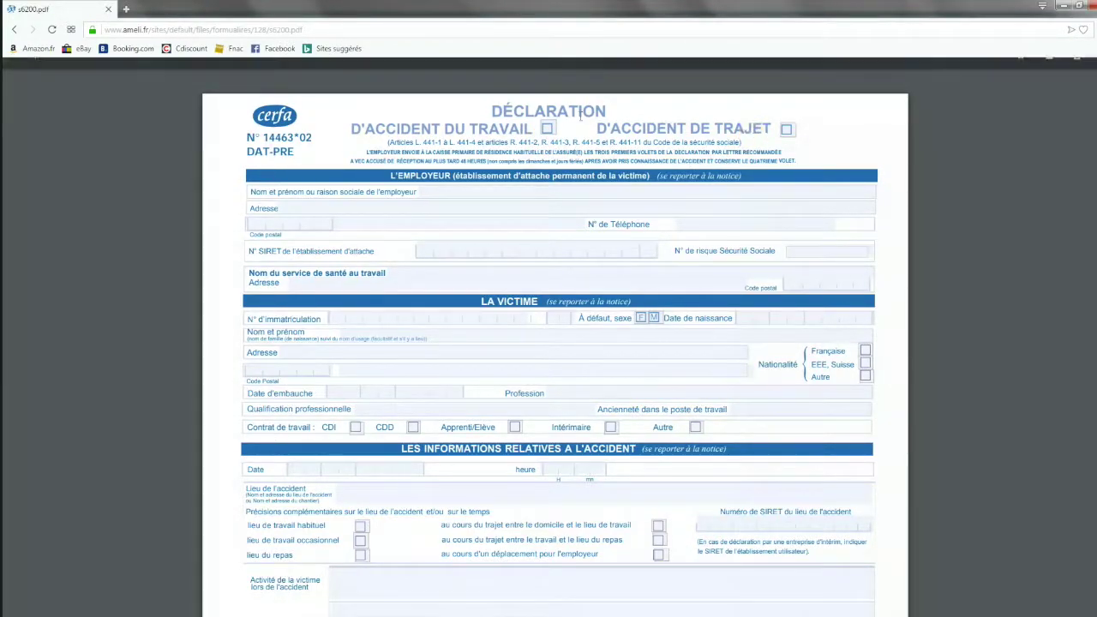
click(546, 130)
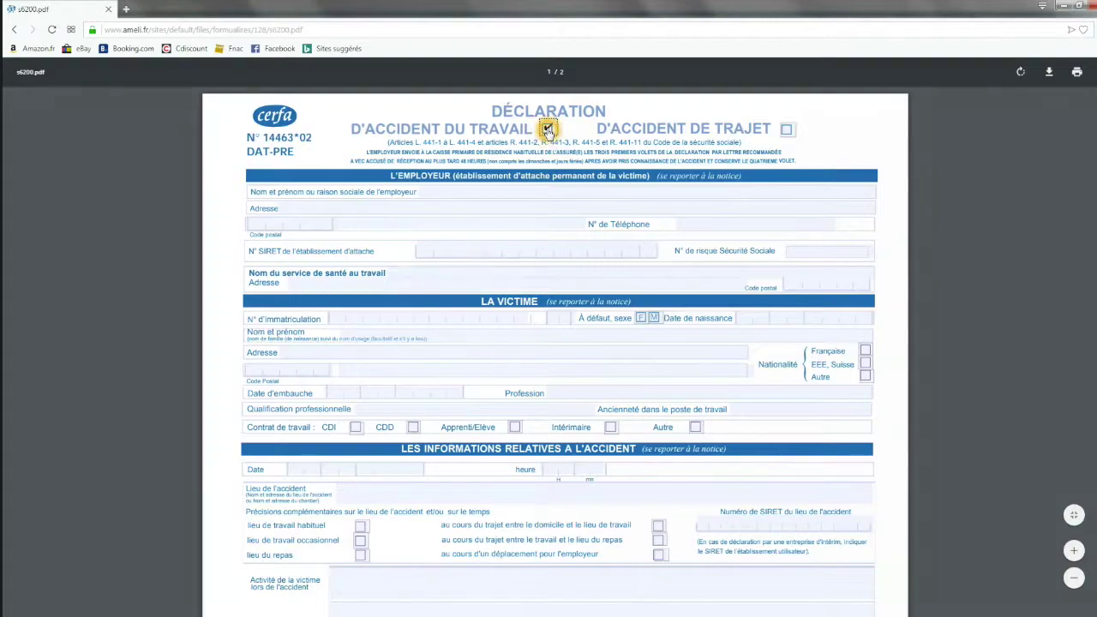
click(635, 347)
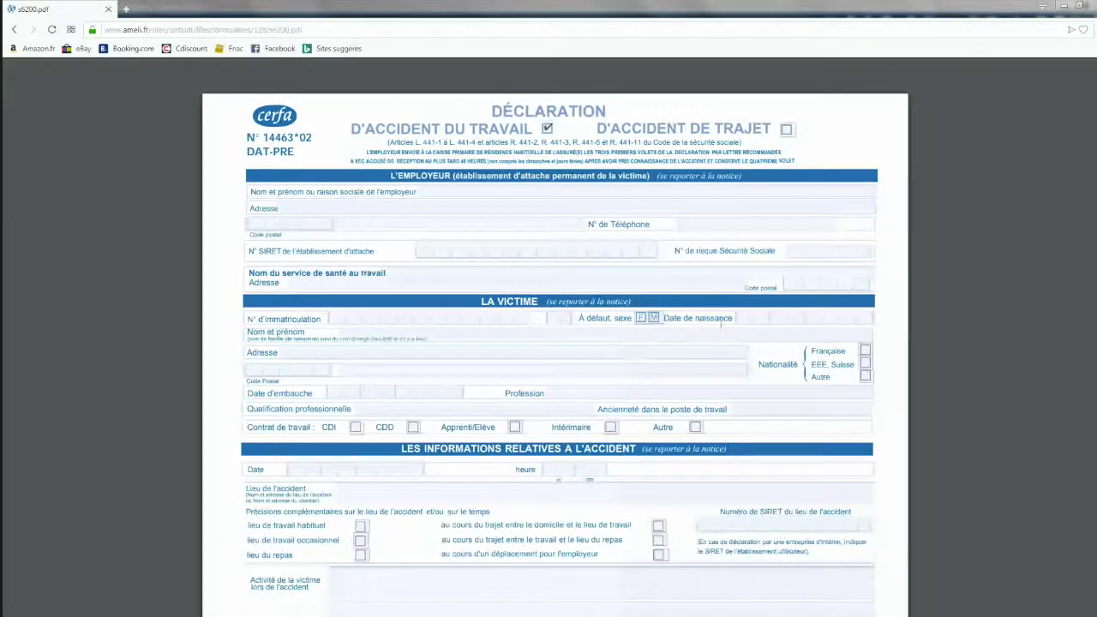
Enter the employer's name, address, postal code with town, and telephone number.
click(445, 197)
text(CABINET)
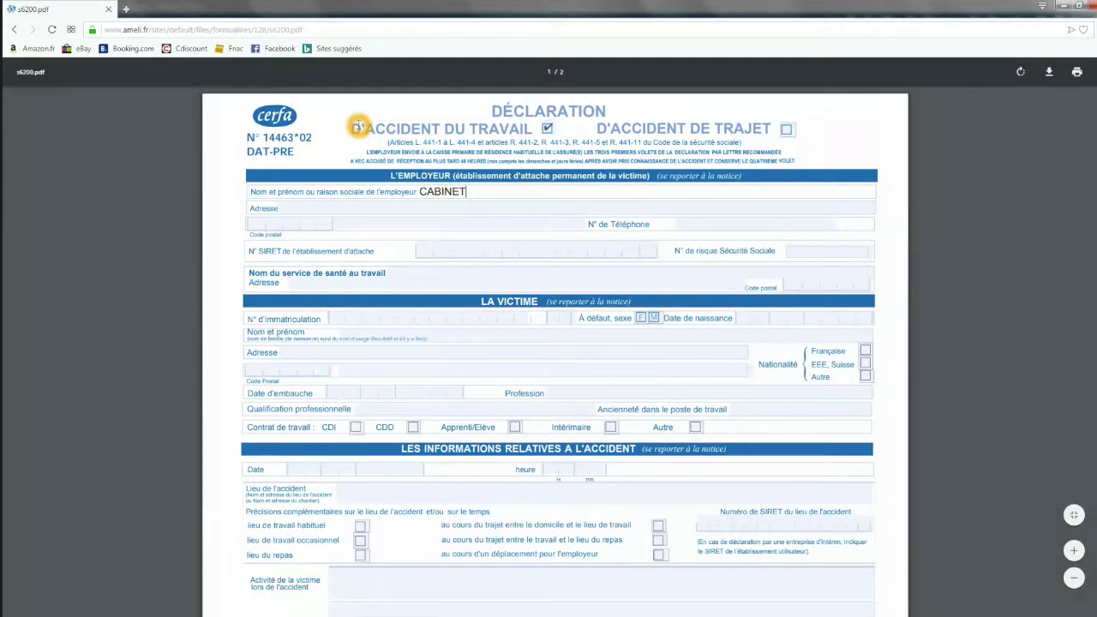
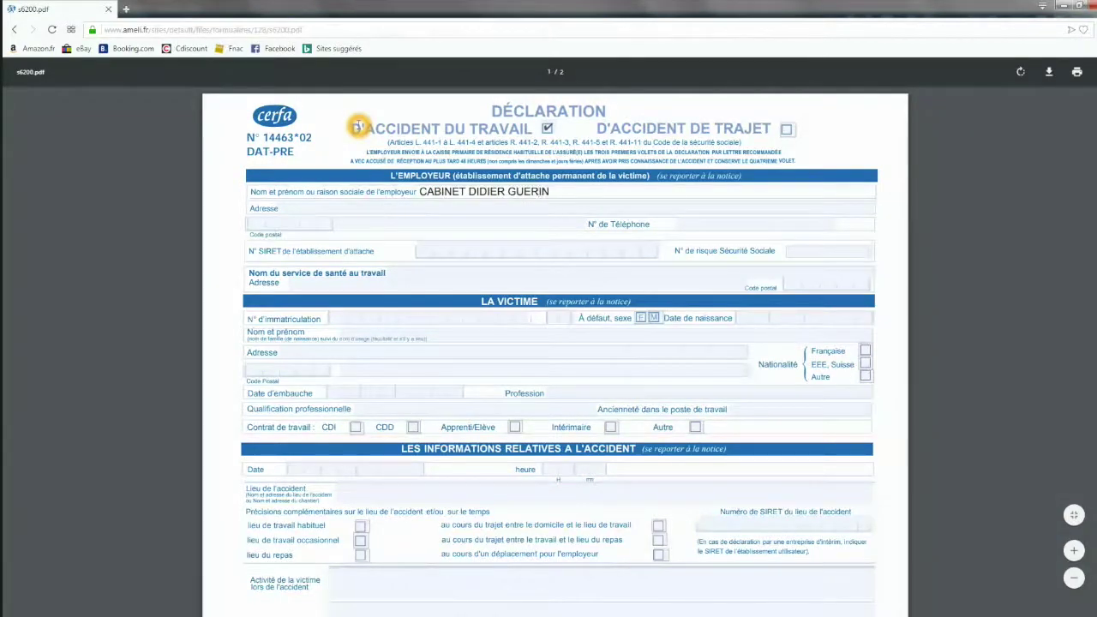
key(Tab)
text(ZAE)
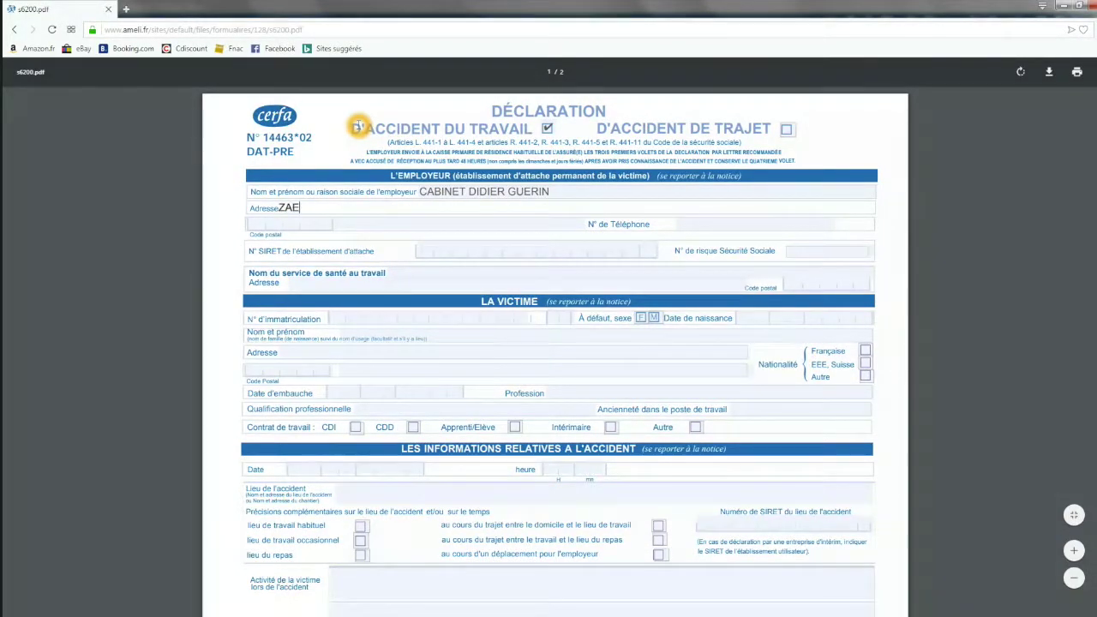
text( LES SARDINES)
key(Tab)
text(24100)
text(BERGERAC)
key(Tab)
Fill in the employer's SIRET number field.
click(425, 249)
click(424, 249)
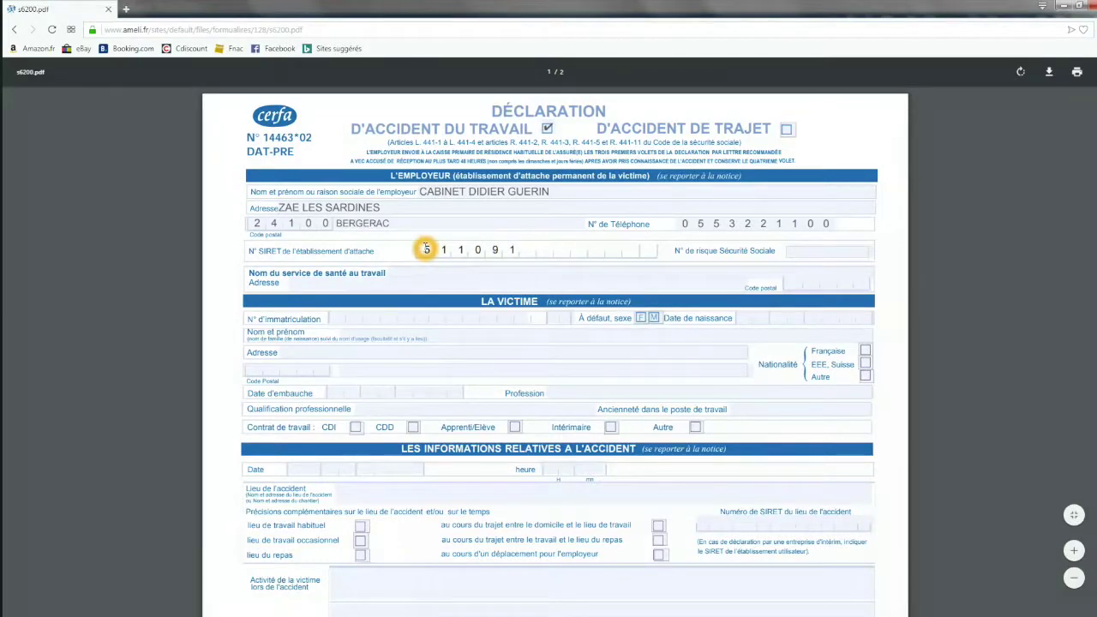
click(658, 321)
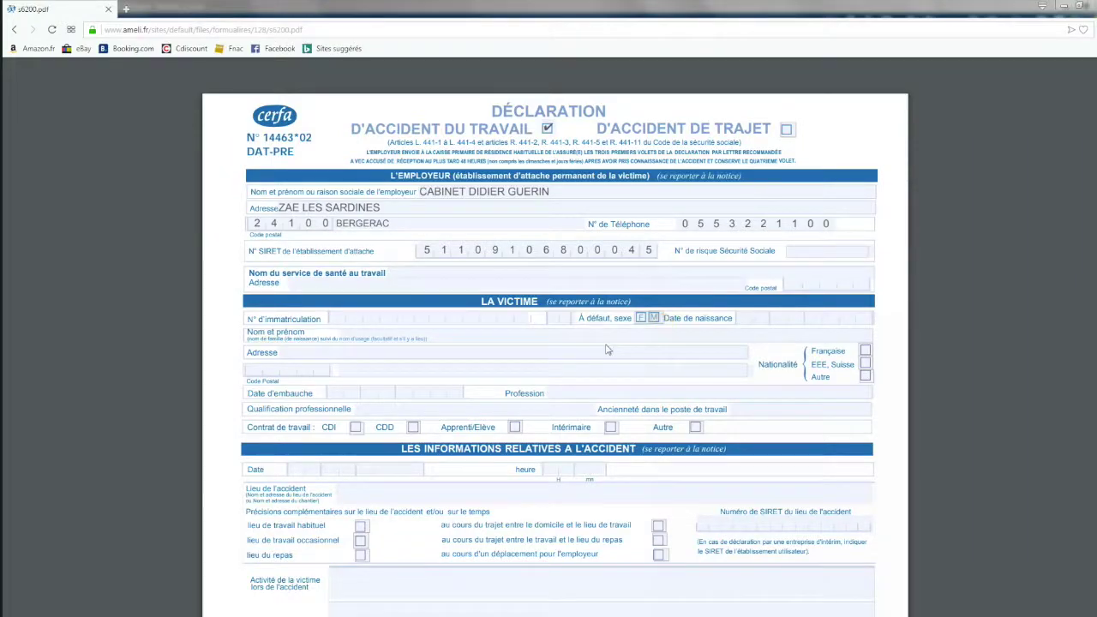
Enter the victim's registration number, mark sex as F, and enter the birth date.
click(335, 317)
click(335, 317)
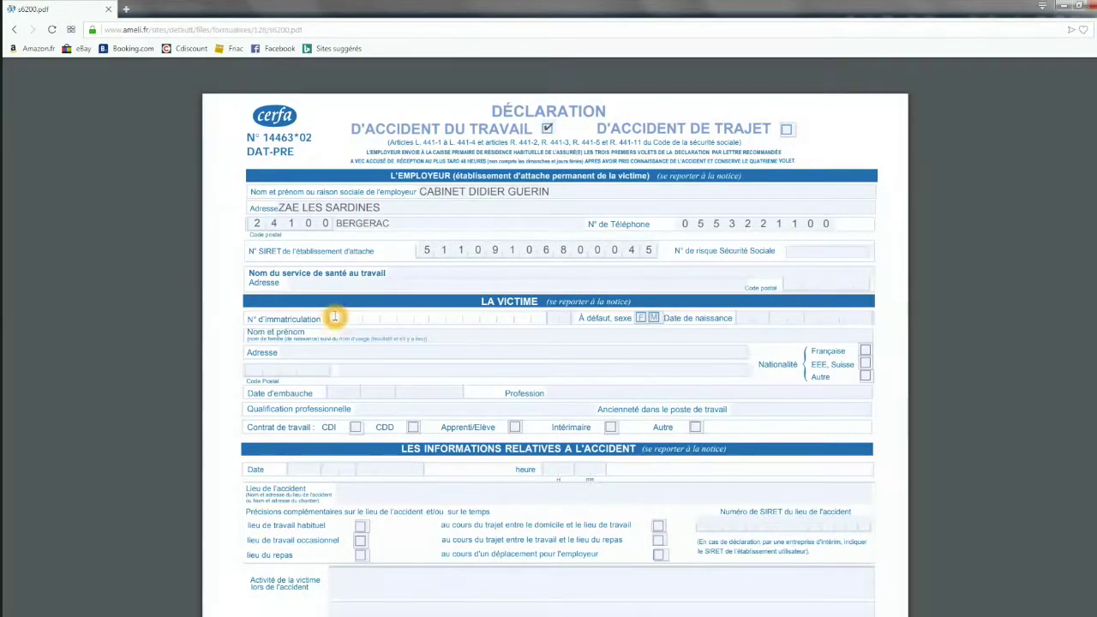
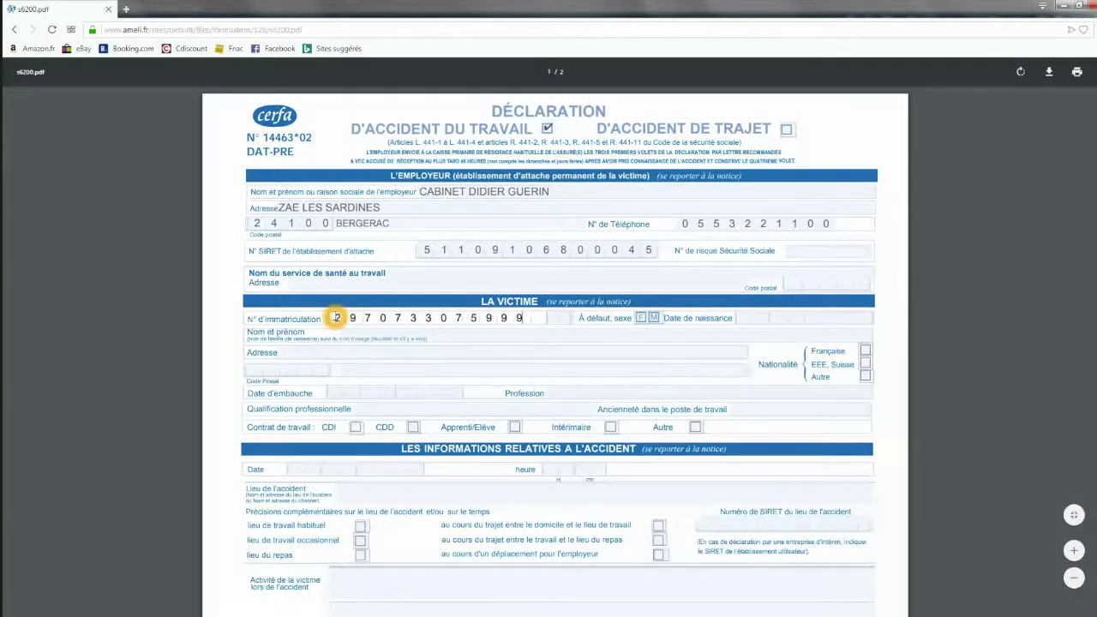
click(589, 315)
click(640, 317)
click(745, 320)
Enter the victim's full name, address, postal code and town.
click(539, 339)
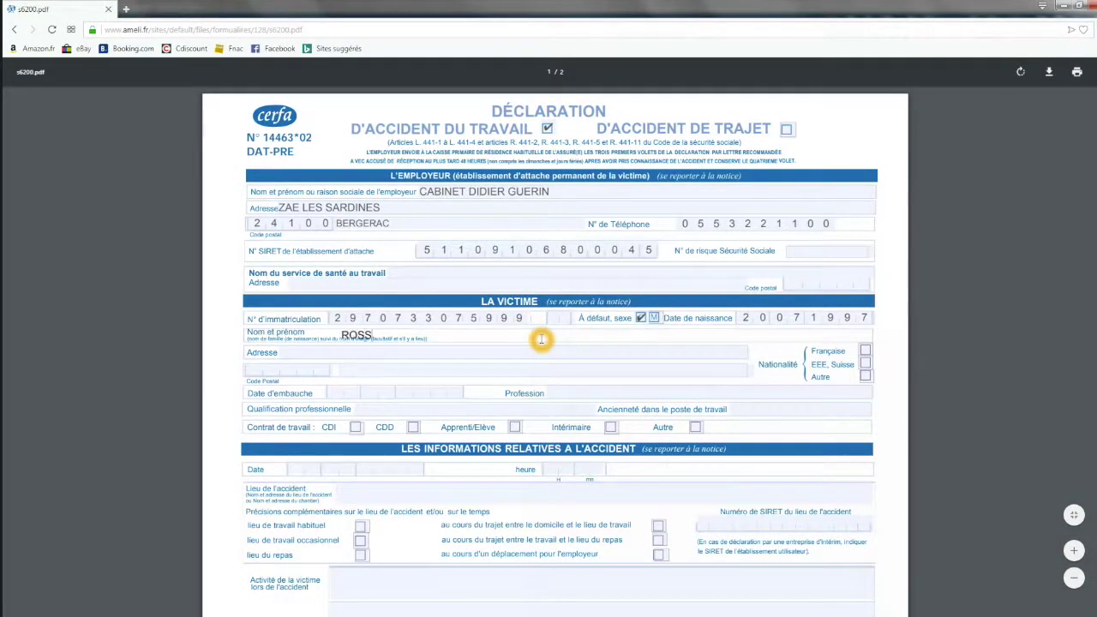
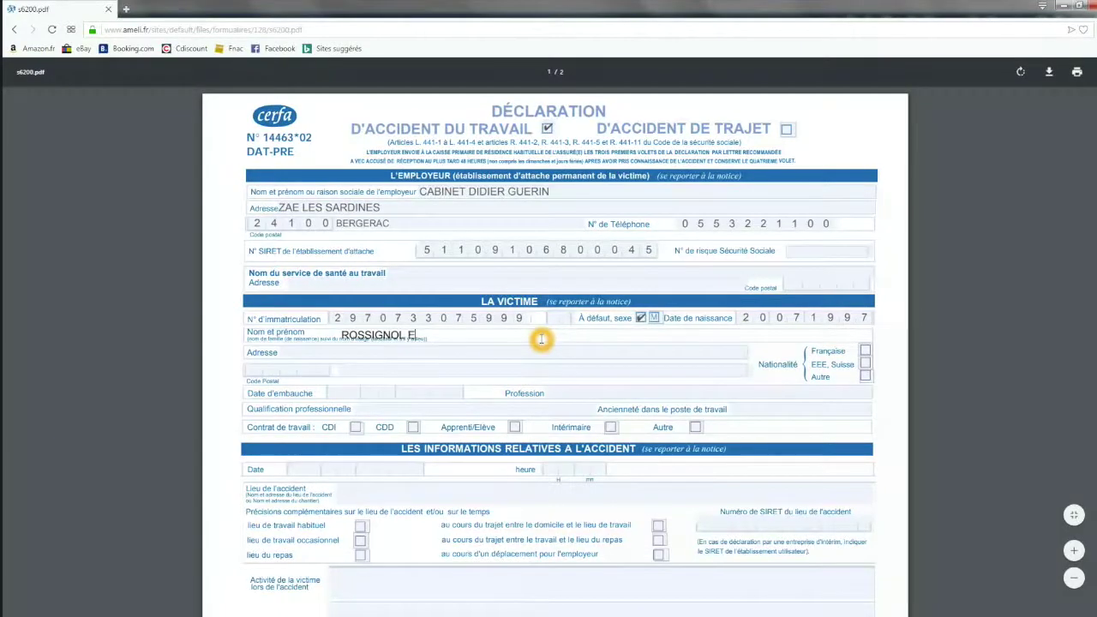
click(518, 353)
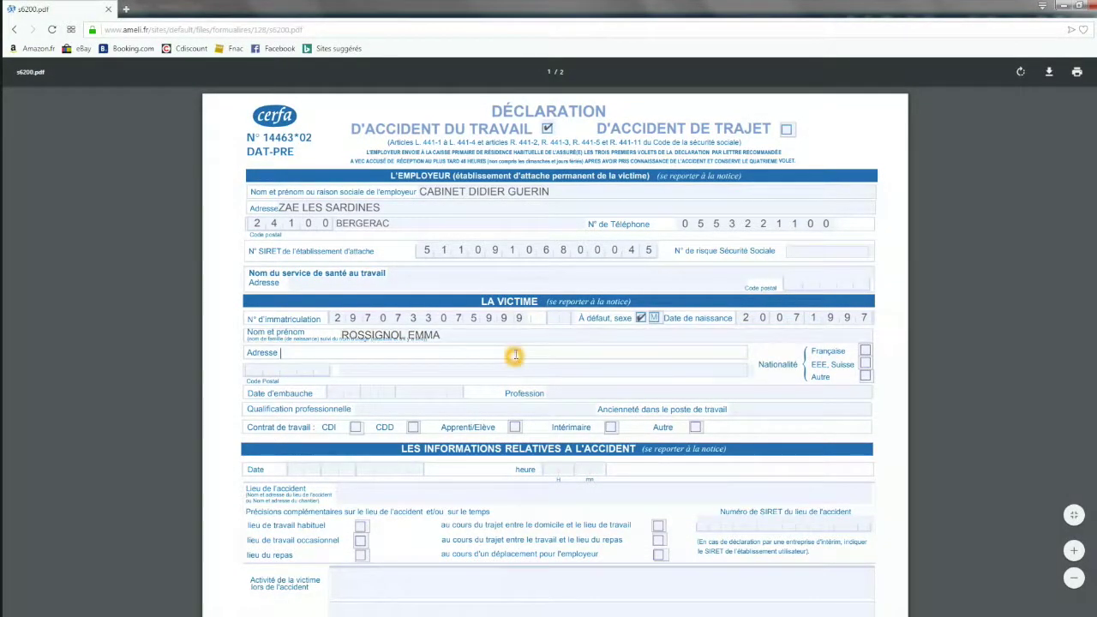
text(ADRESSE)
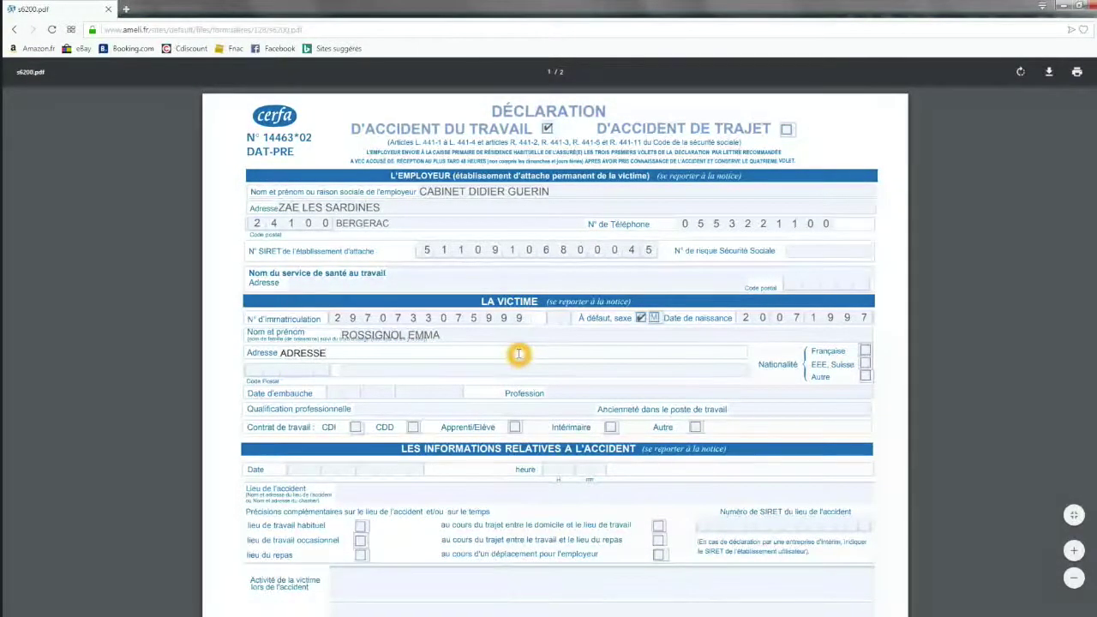
click(257, 368)
click(257, 366)
text(24100)
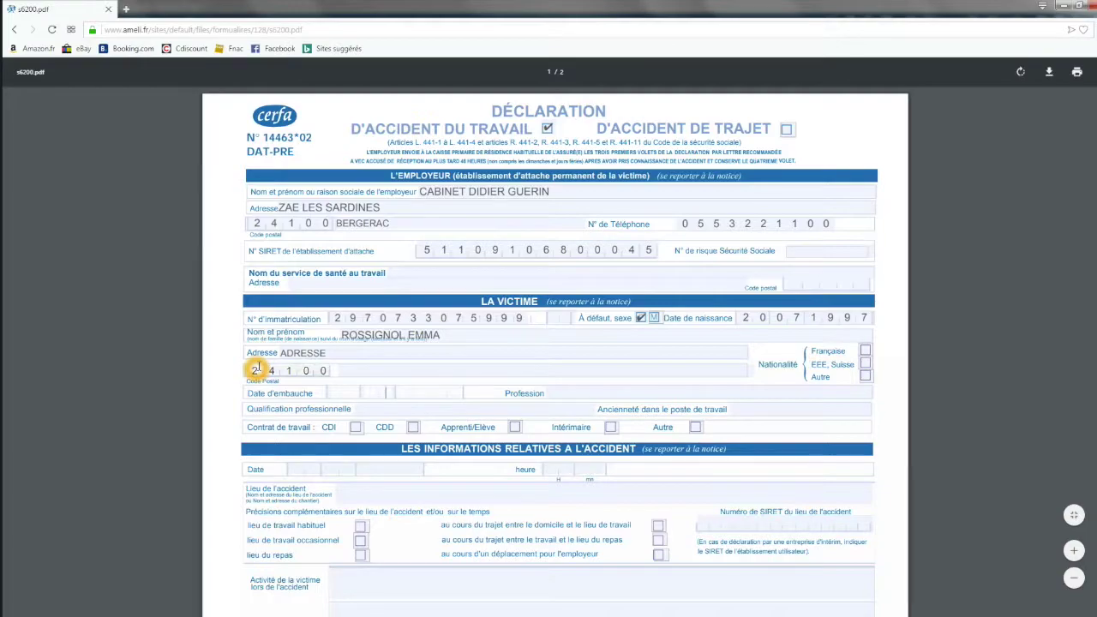
click(349, 373)
text(BERGERAC)
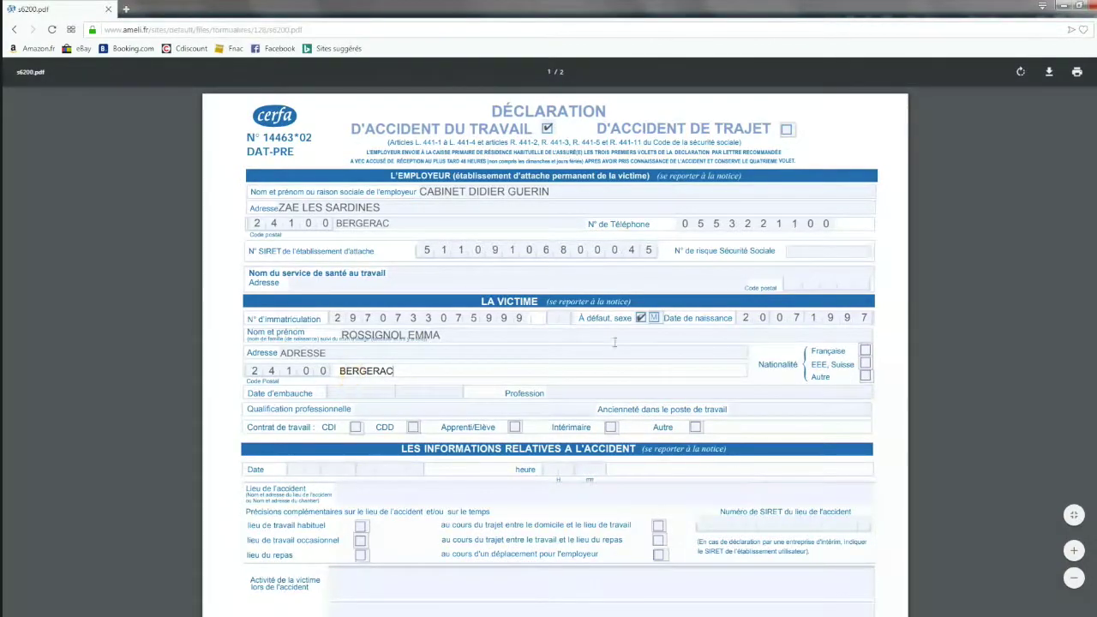
Mark nationality Française, hire date 01092018, and profession ASSISTANTE RH.
click(865, 350)
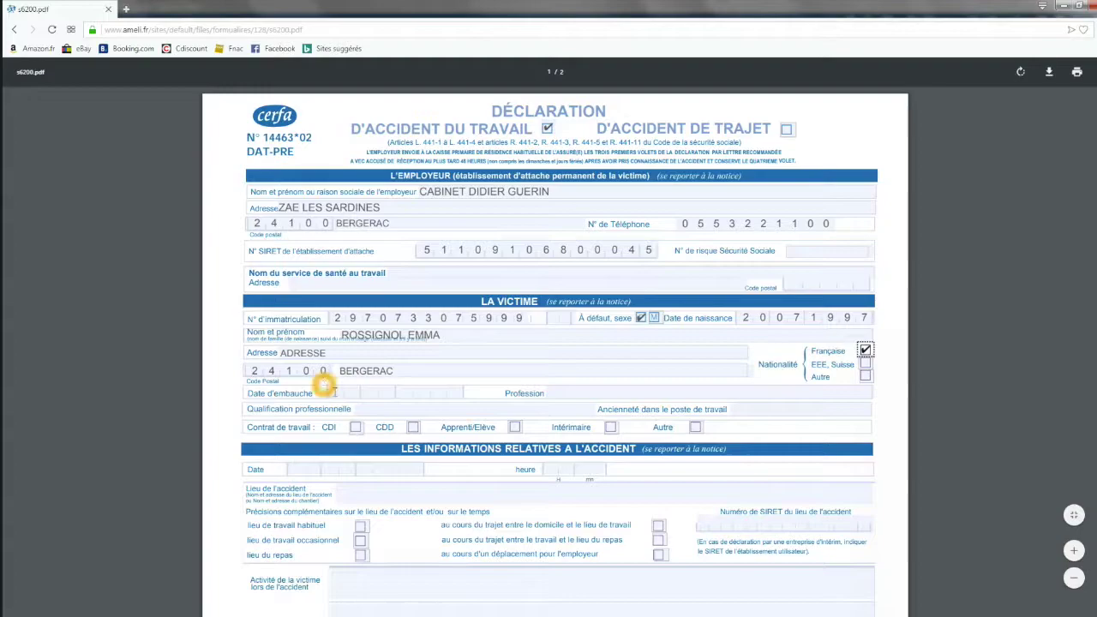
click(335, 393)
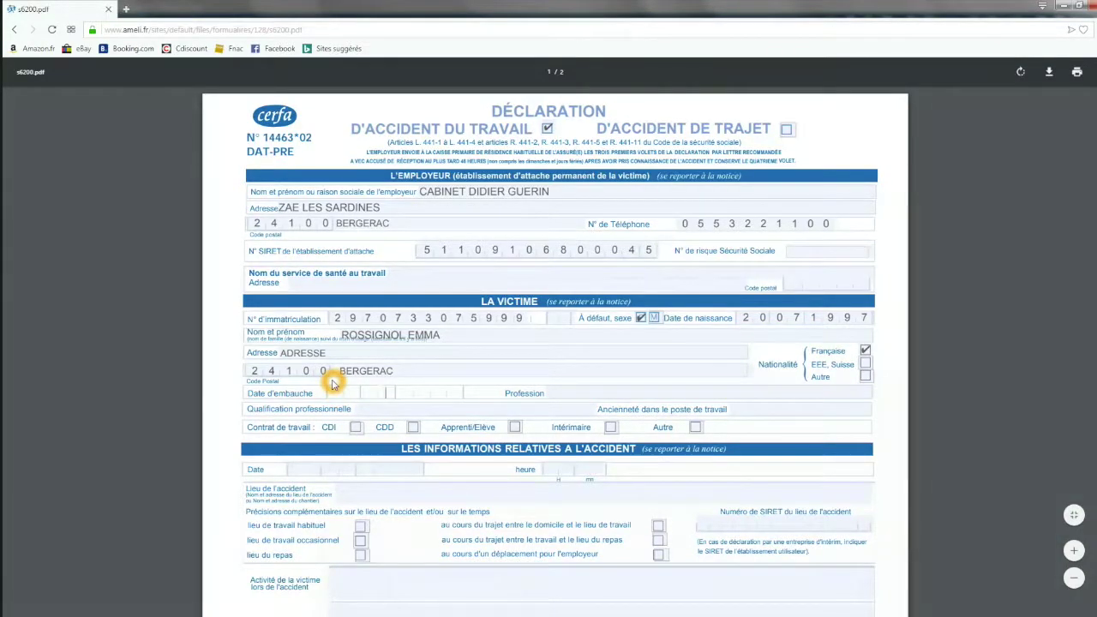
text(01)
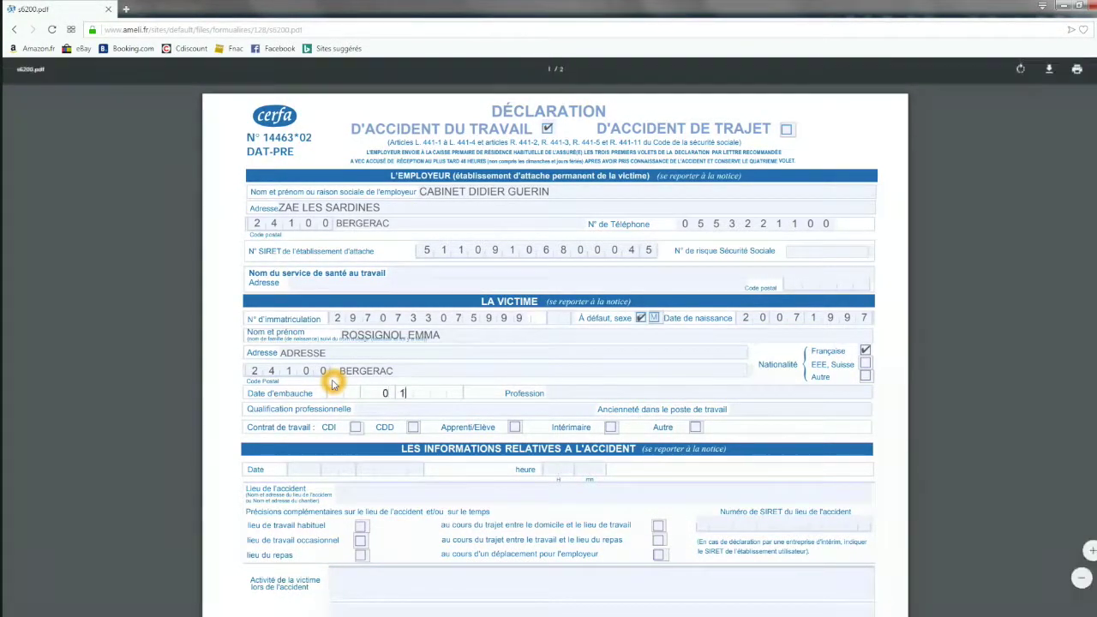
text(092018)
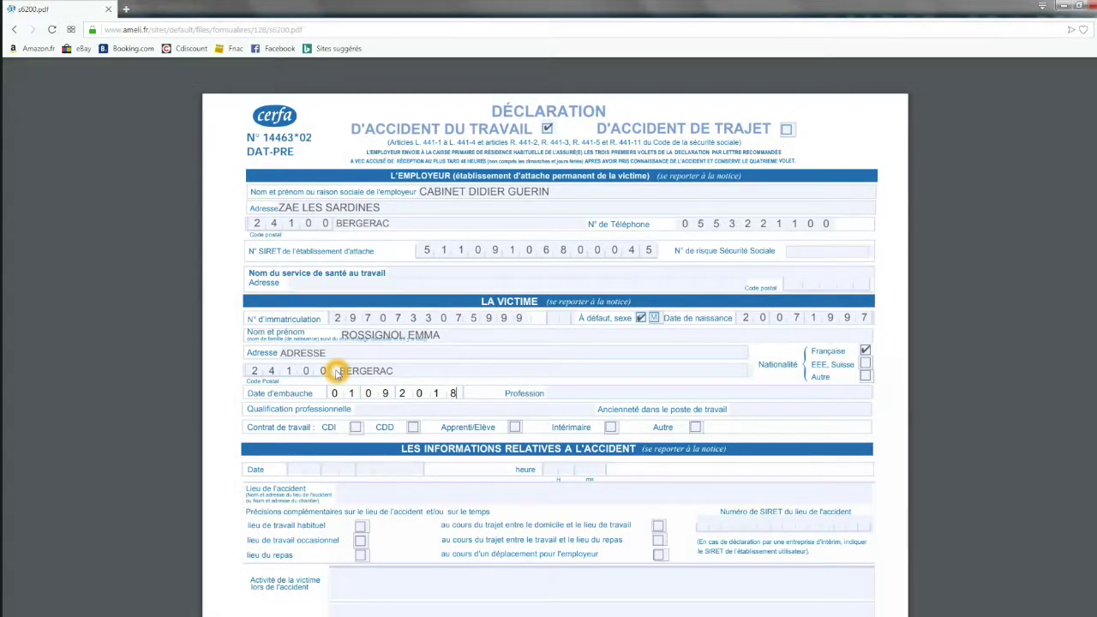
click(620, 396)
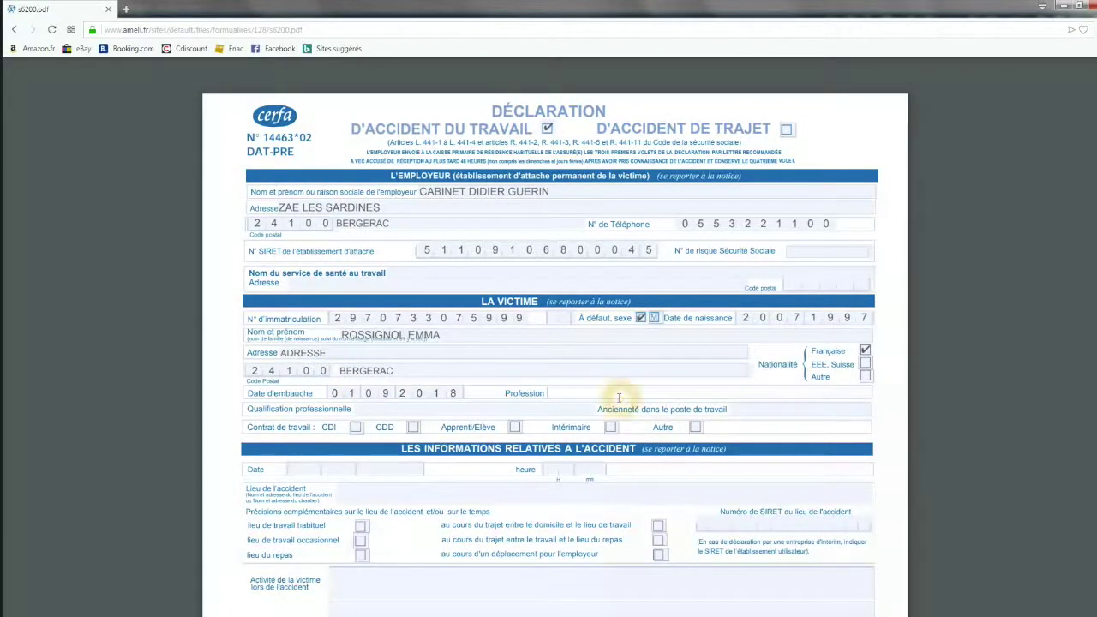
text(ASSISTANTE RH)
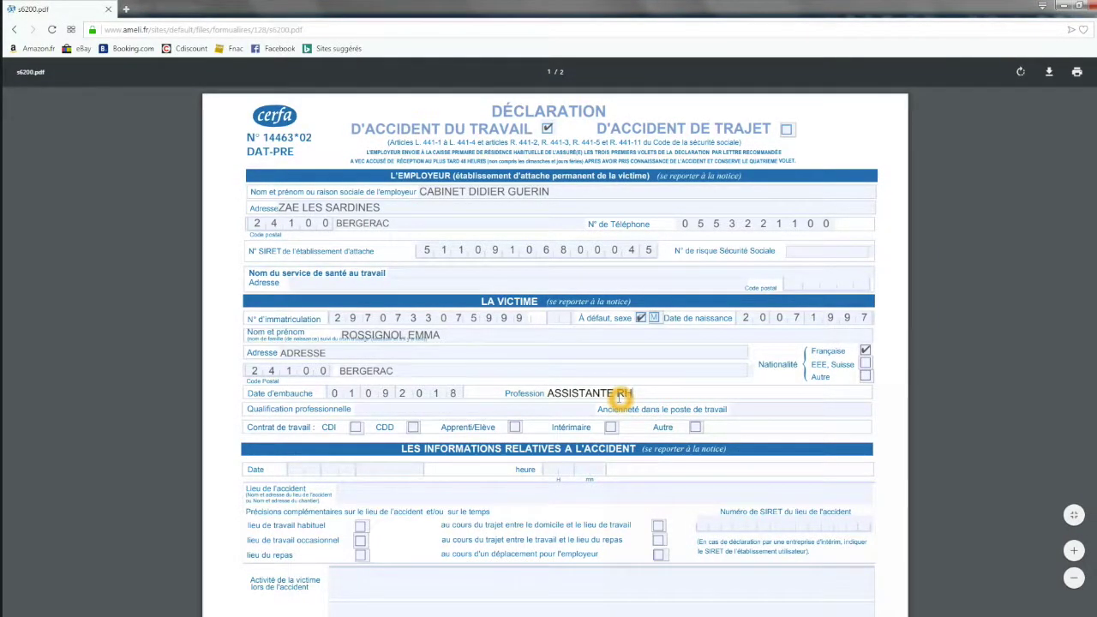
Enter qualification APPRENTI, seniority UN AN ET PLUS, tick Apprenti/Elève, and scroll to the accident section.
click(555, 410)
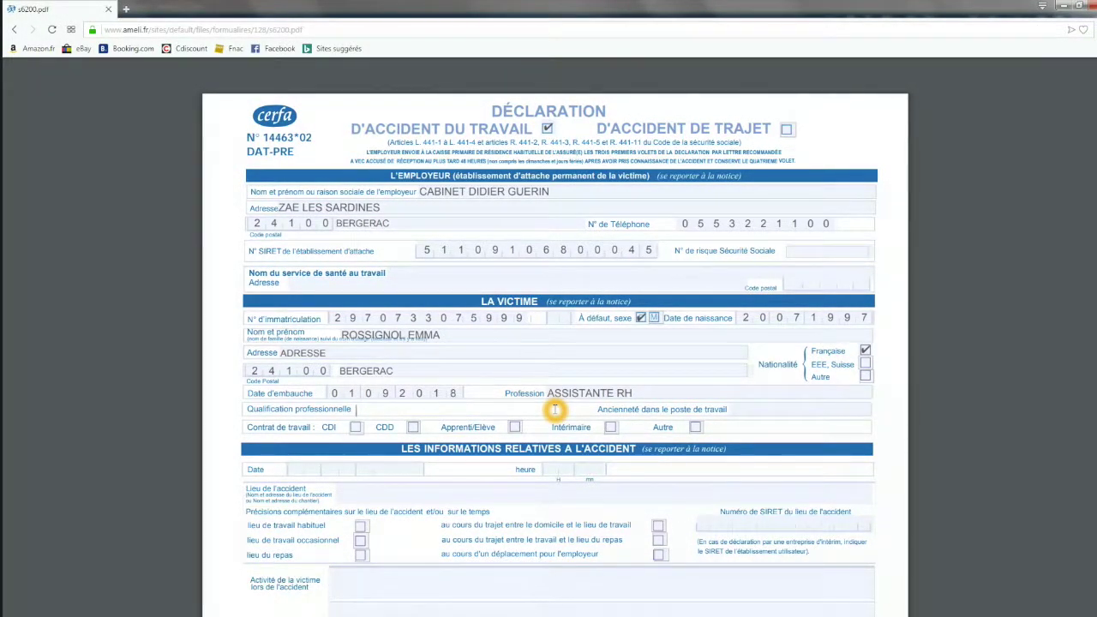
text(APPRENTI)
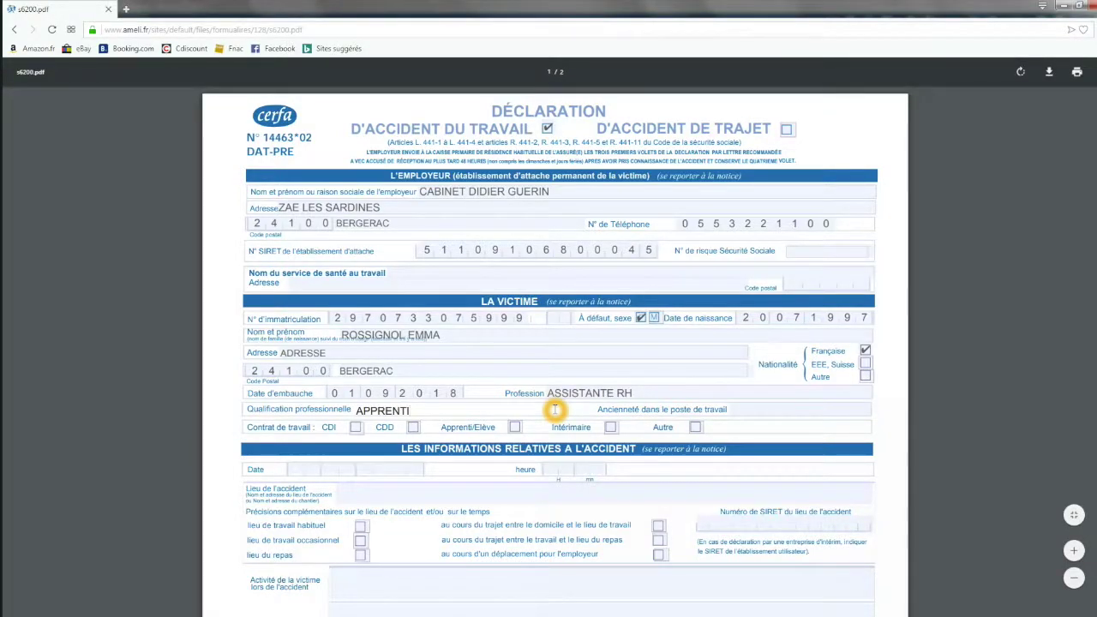
click(761, 411)
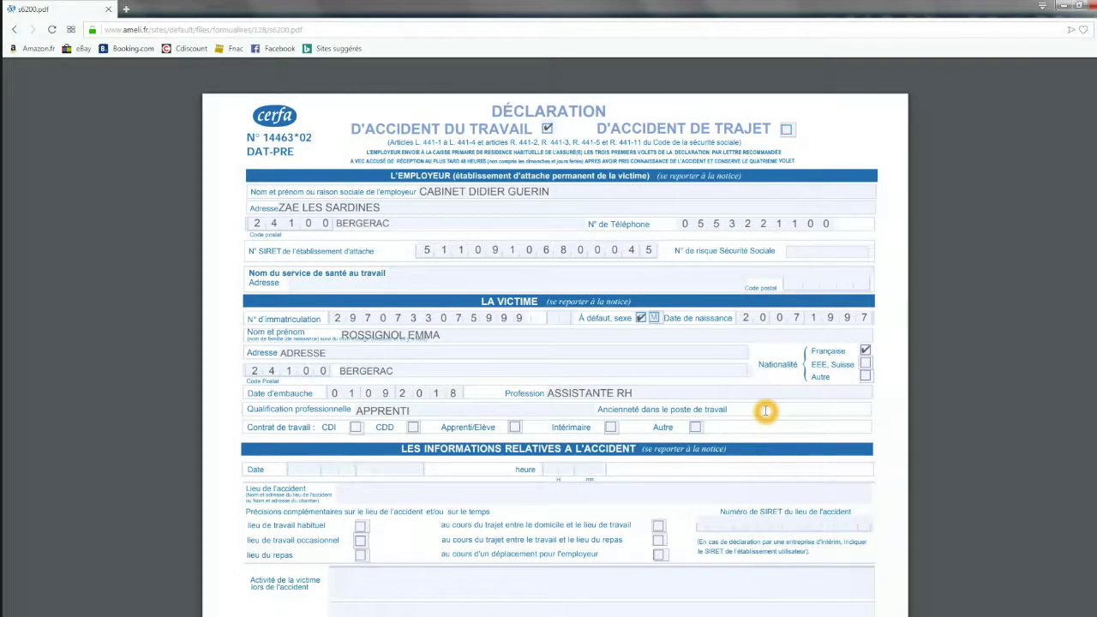
text(UN)
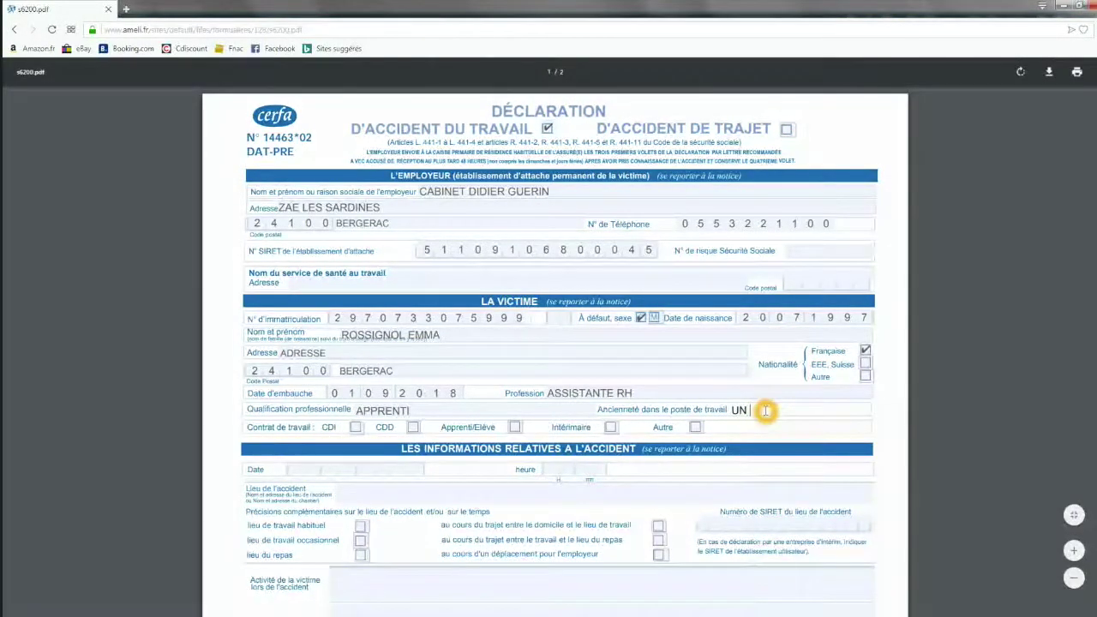
text( AN ET PLUS)
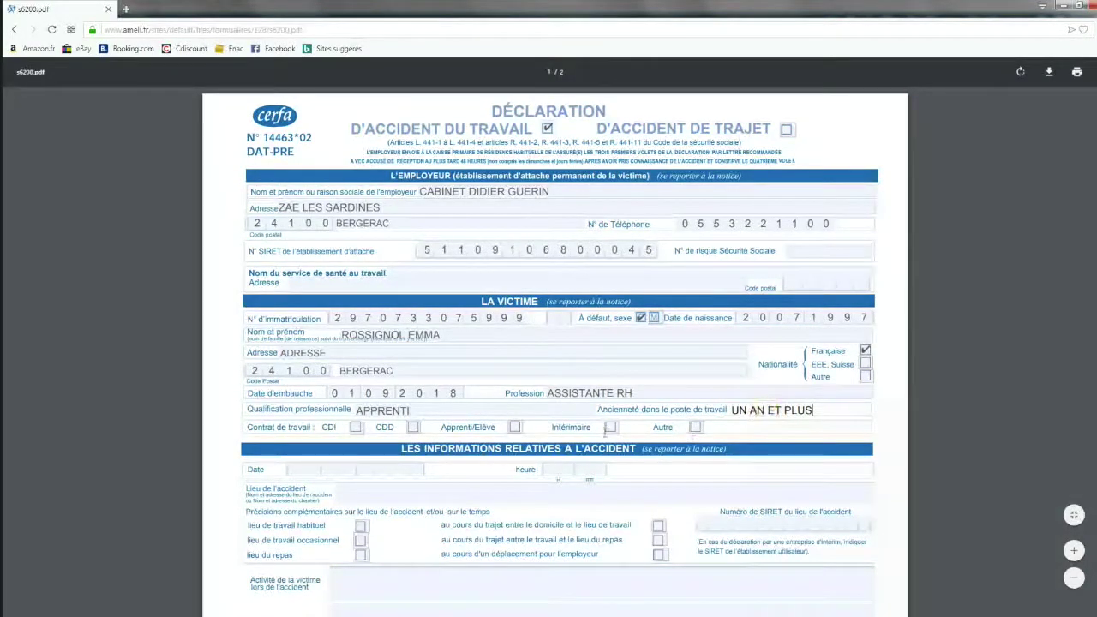
click(343, 378)
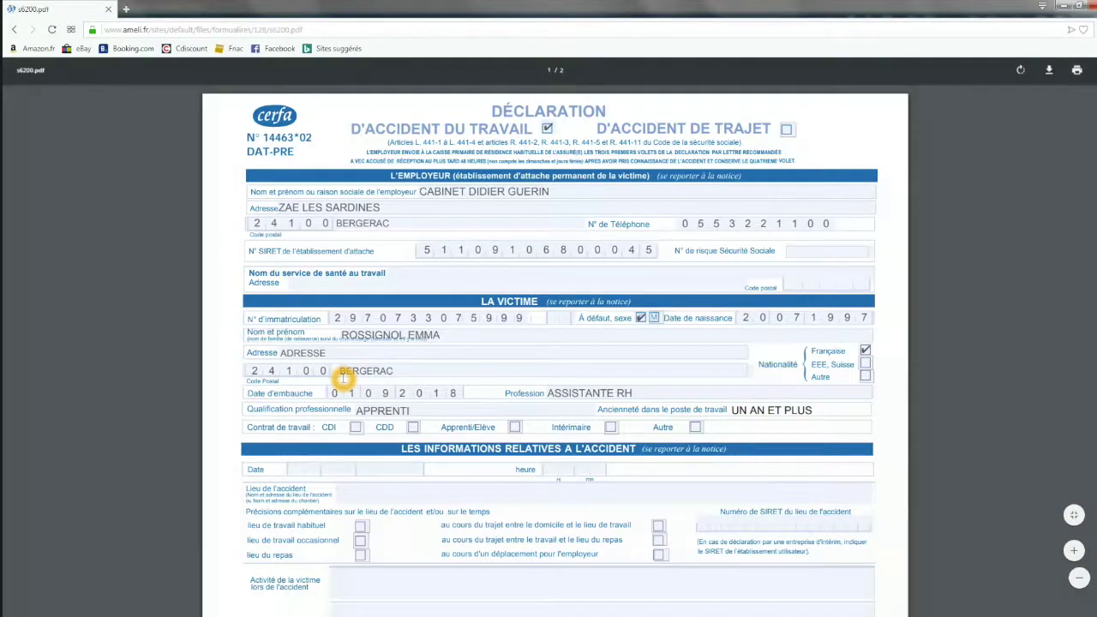
click(515, 428)
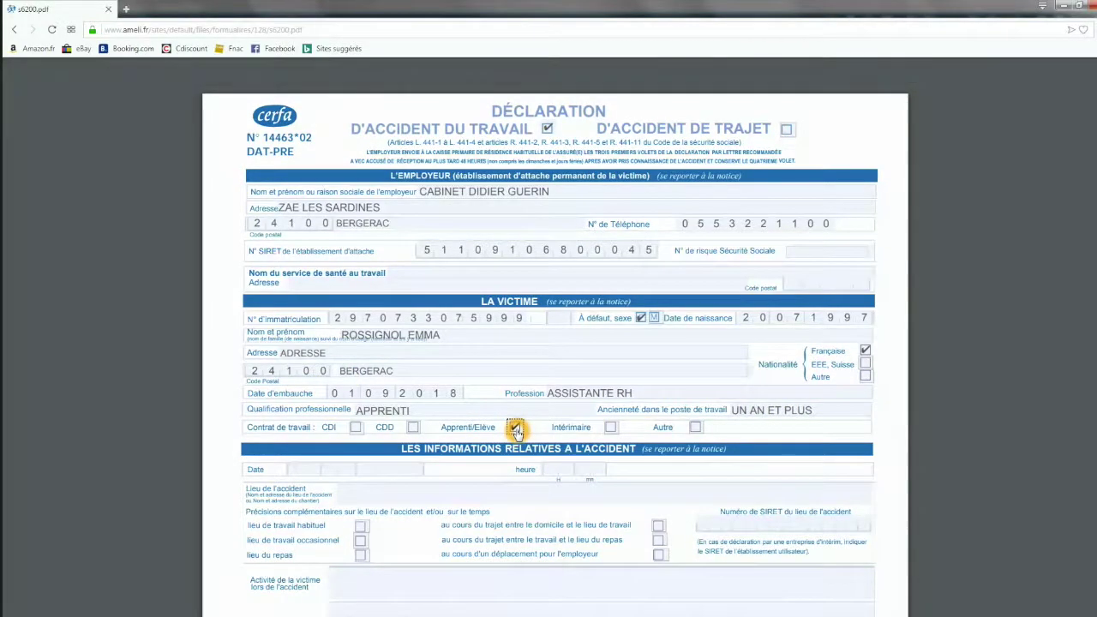
click(669, 351)
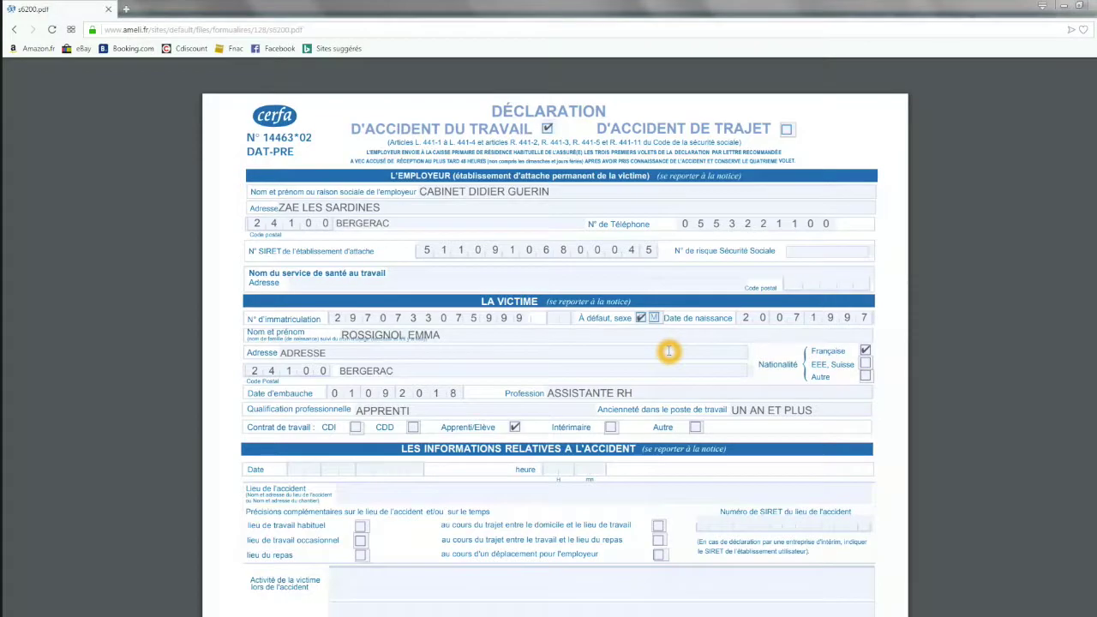
scroll(668, 351, down, 4)
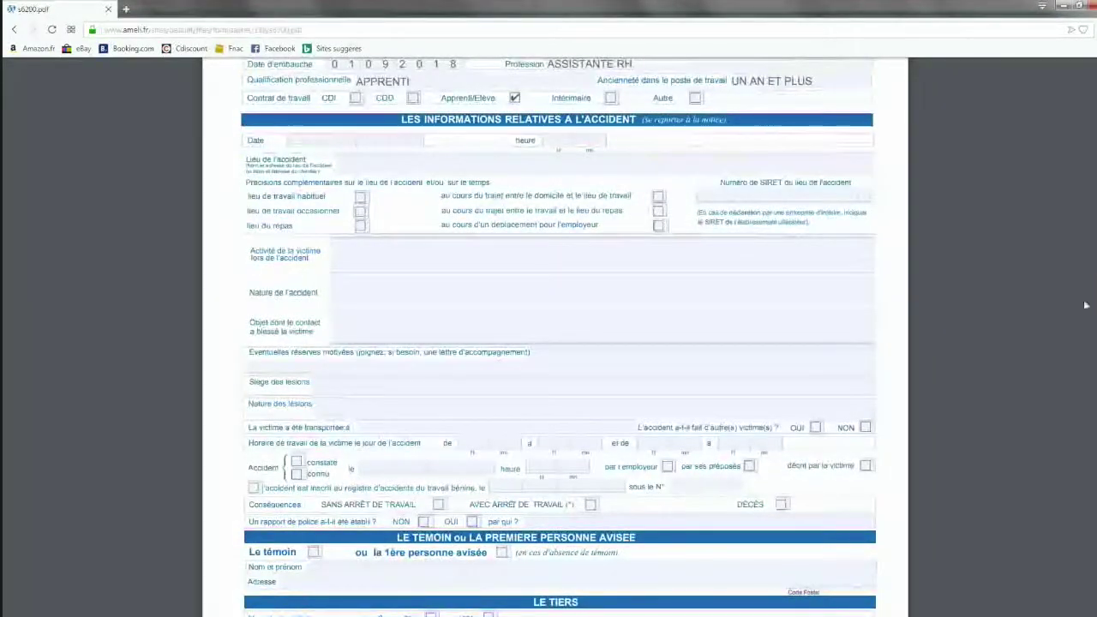
click(506, 237)
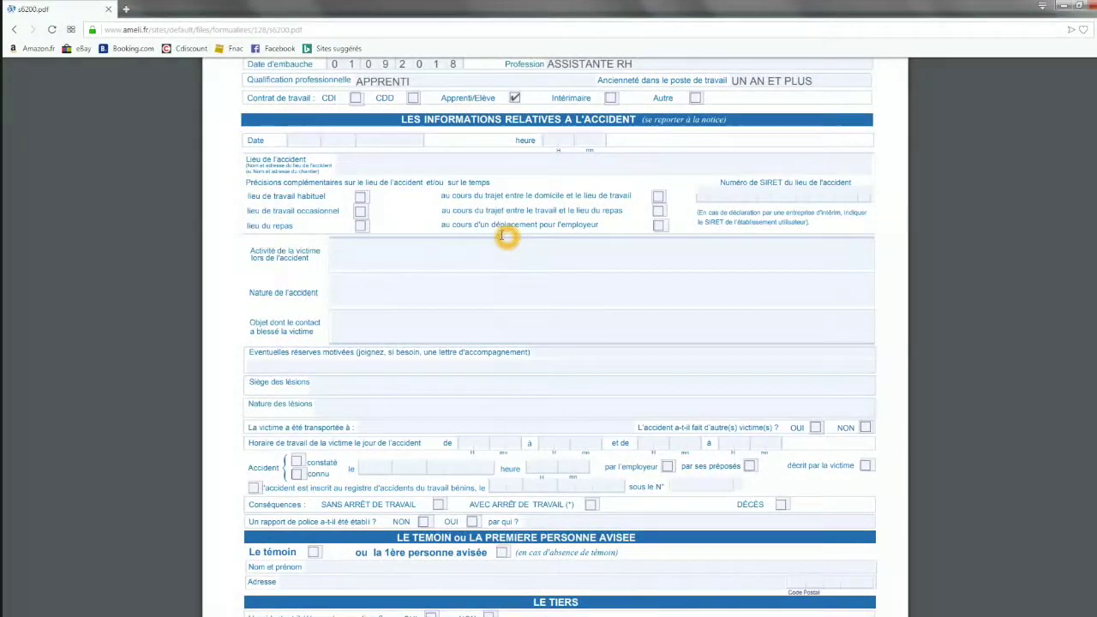
Enter accident date 10092018, hour 1000, and the company's address as the place.
click(290, 142)
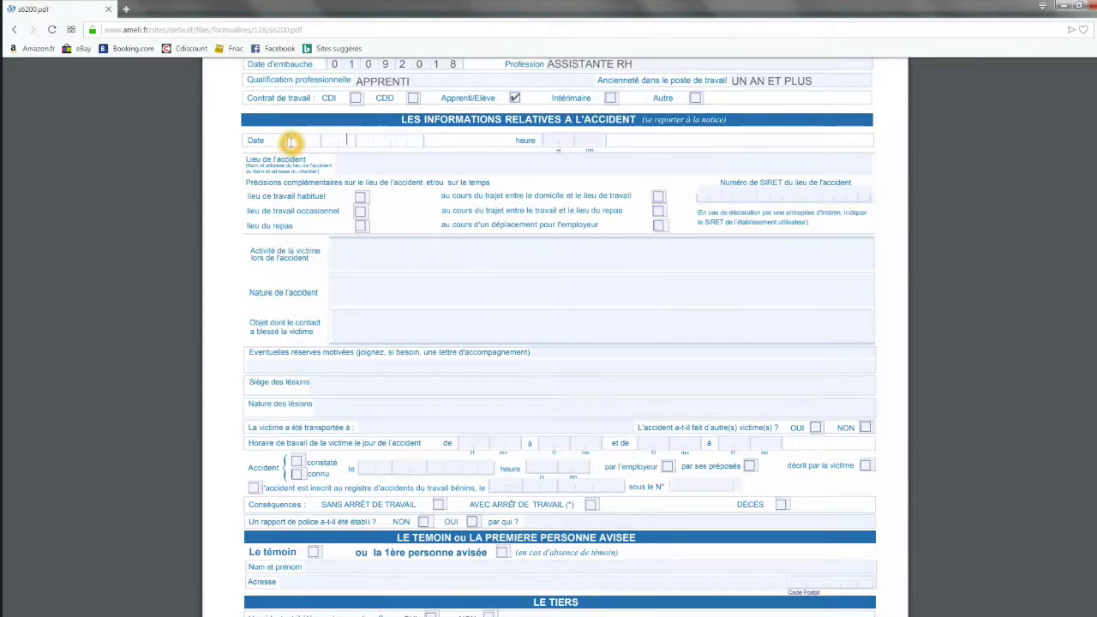
text(10092018)
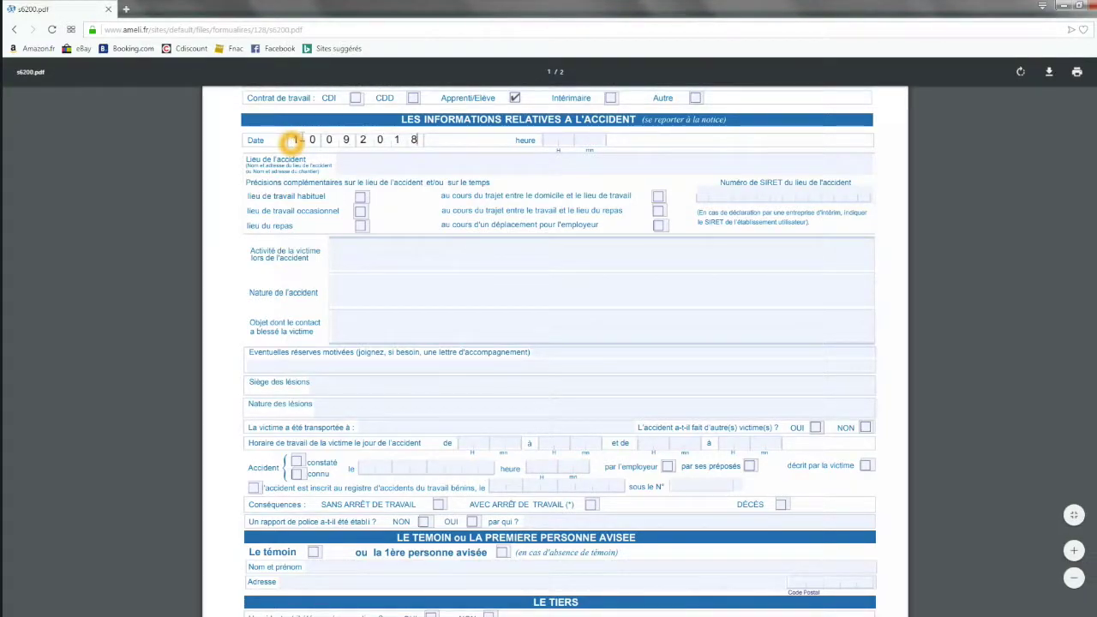
click(547, 137)
text(1000)
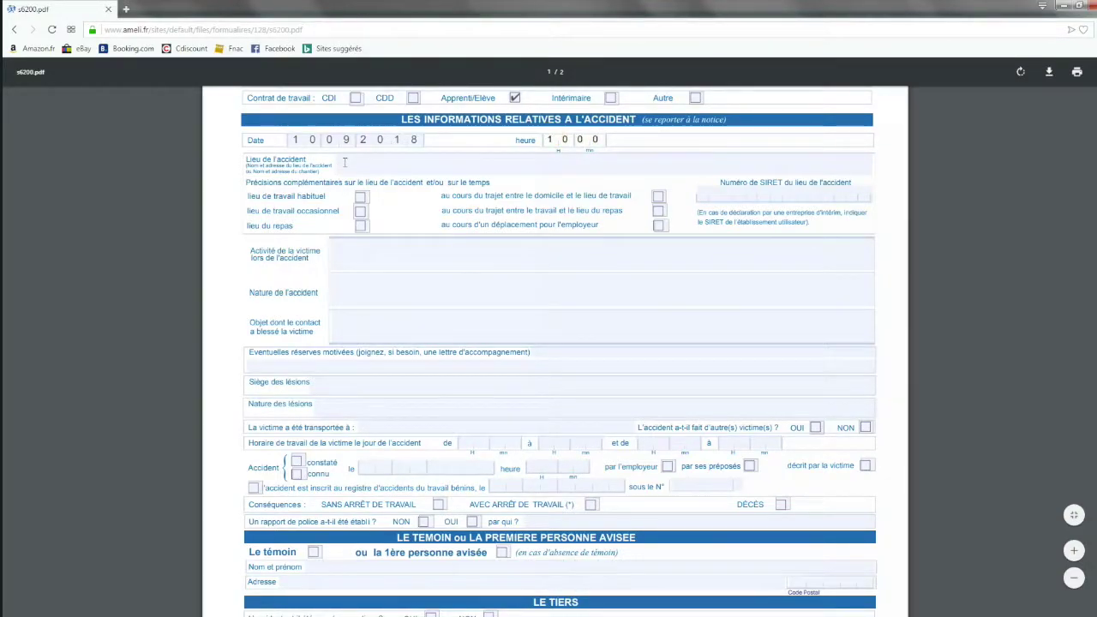
click(343, 161)
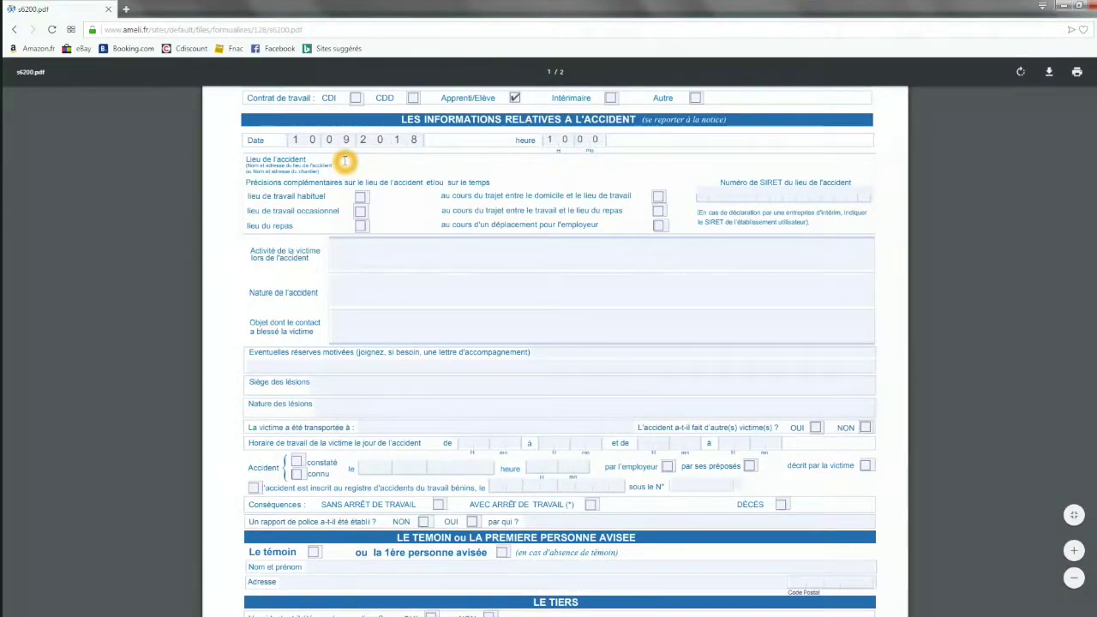
text(ZAE LES SARDINES)
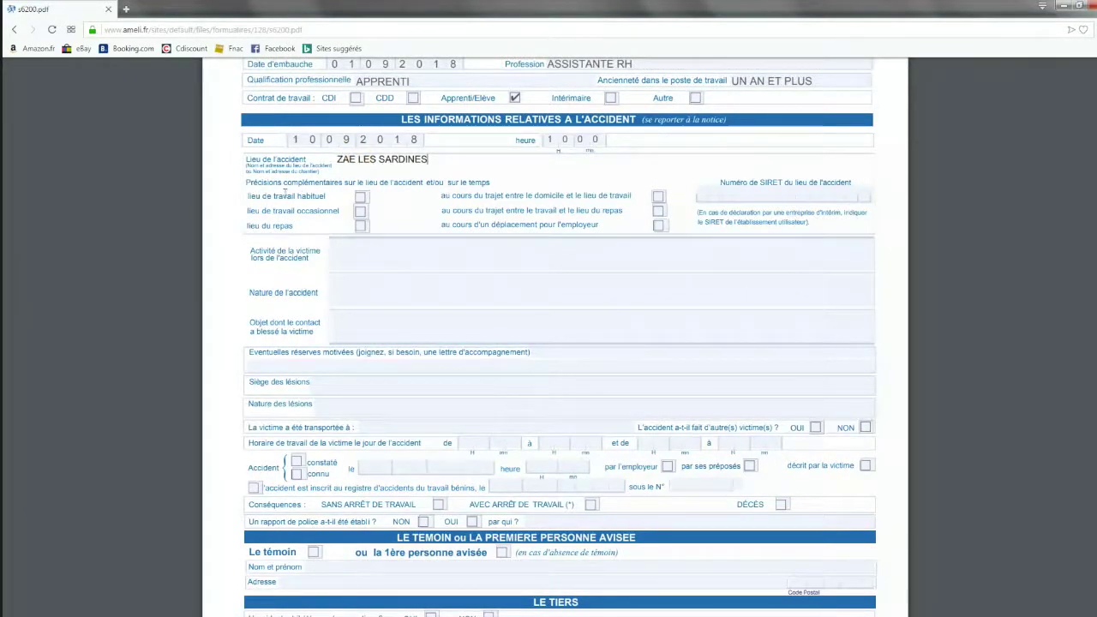
Tick 'lieu de travail habituel' and give the victim's activity as ARCHIVAGE.
click(360, 197)
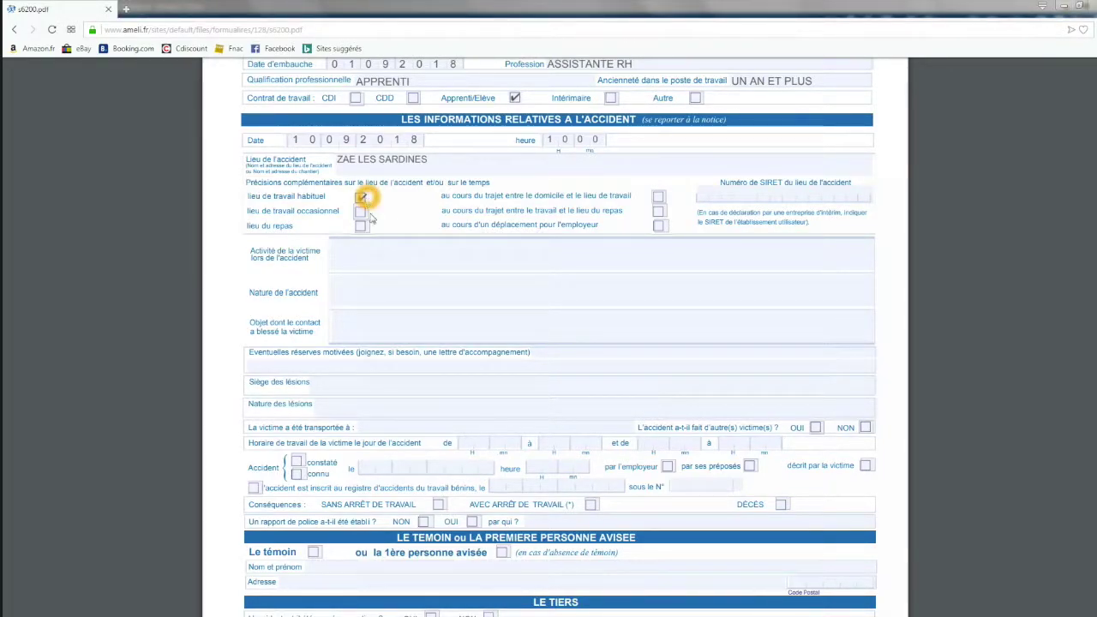
click(381, 251)
text(ARCHIVAGE)
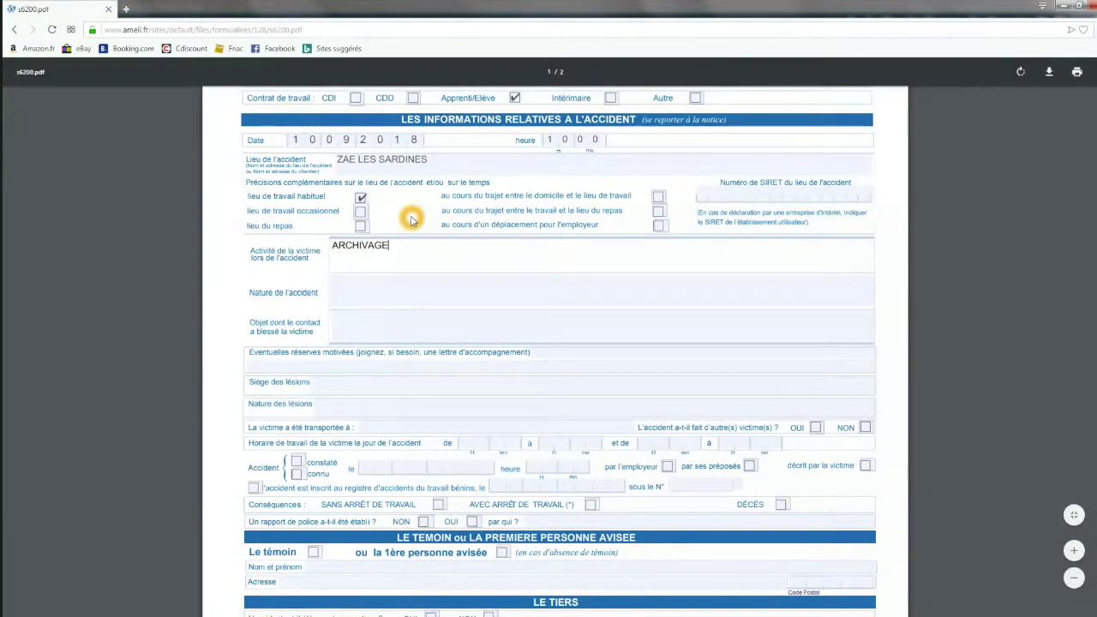
Describe the accident as 'LA VICTIME EST TOMBEE D'UN ESCABEAU'.
click(380, 282)
click(379, 282)
text(L)
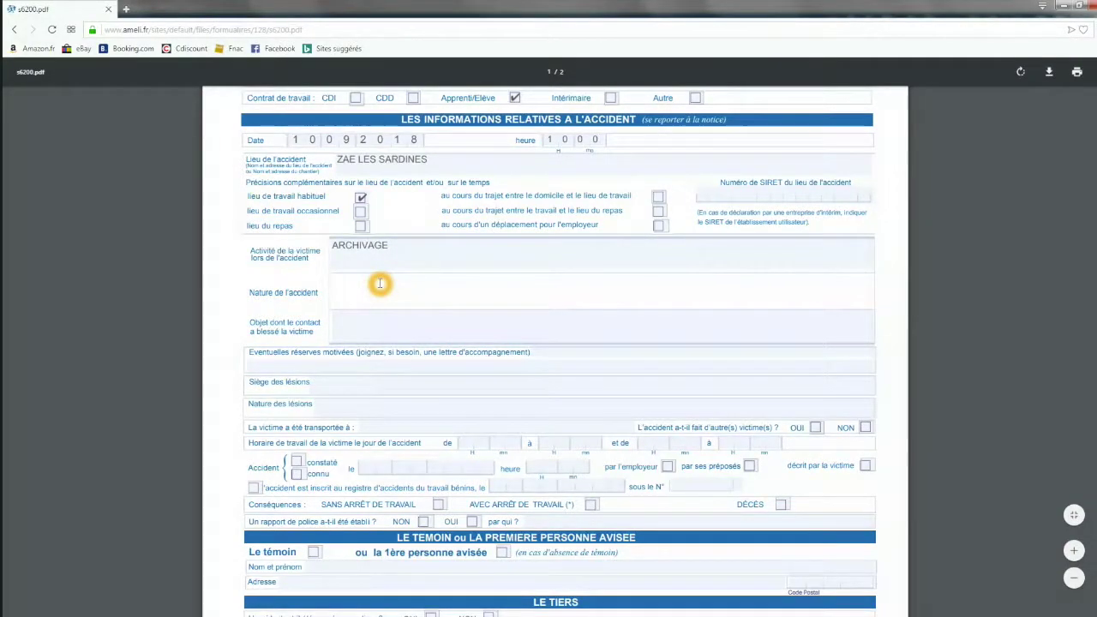
text(A VICTIME EST TOMBEE D)
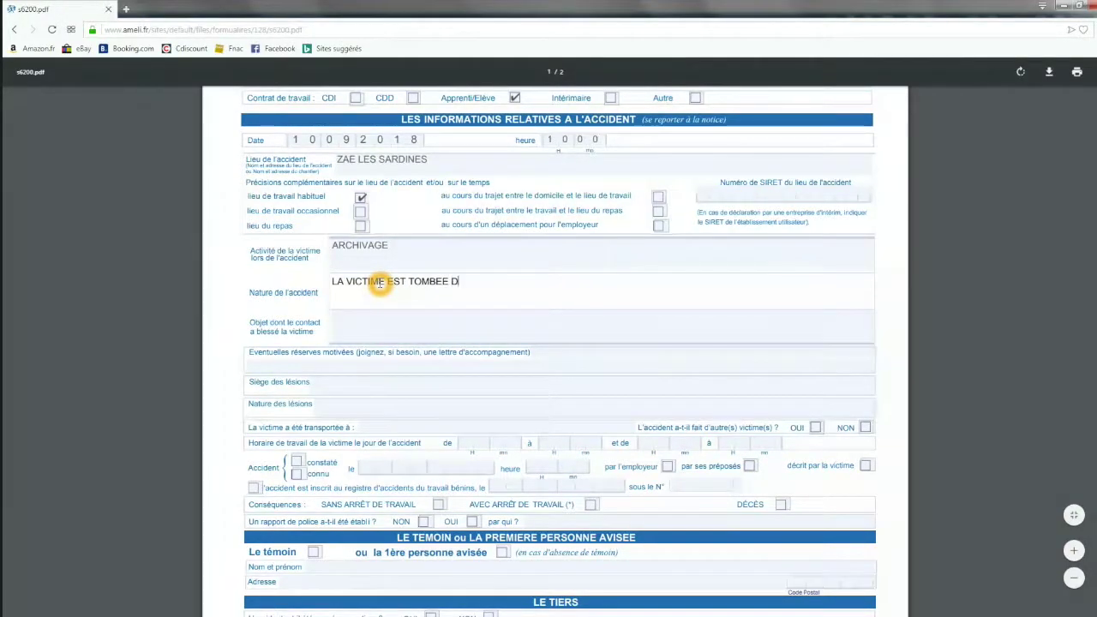
text('UN ESCABEAU)
Enter SOL as the causing object and reserves 'LA VICTIME BOITAIT DEJA EN ARRIVANT LE MATIN'.
click(372, 324)
text(SOL)
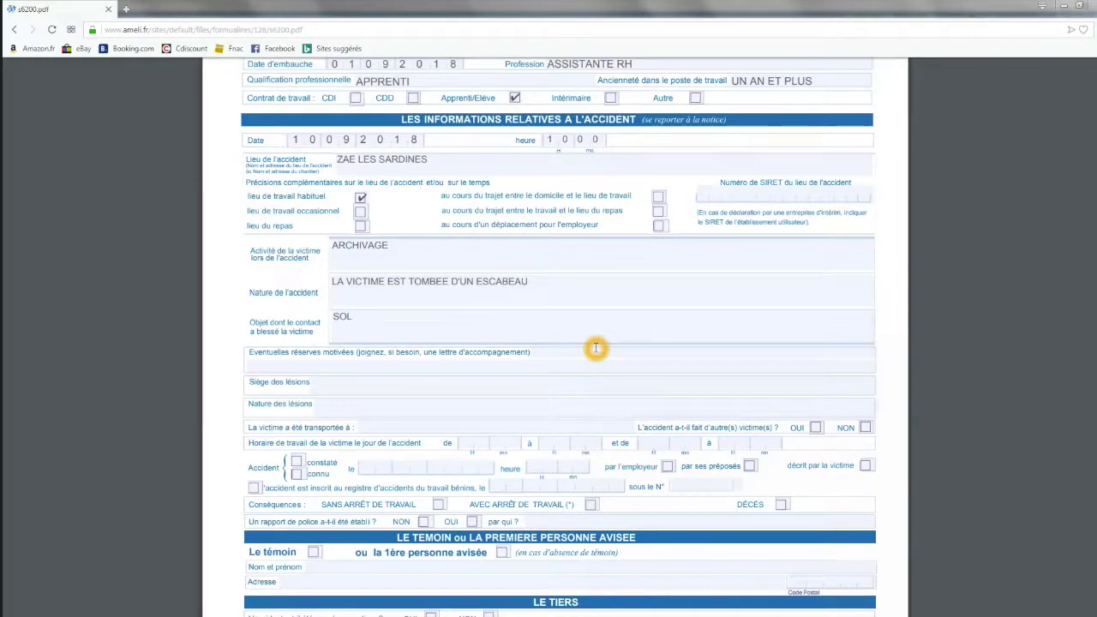
click(301, 368)
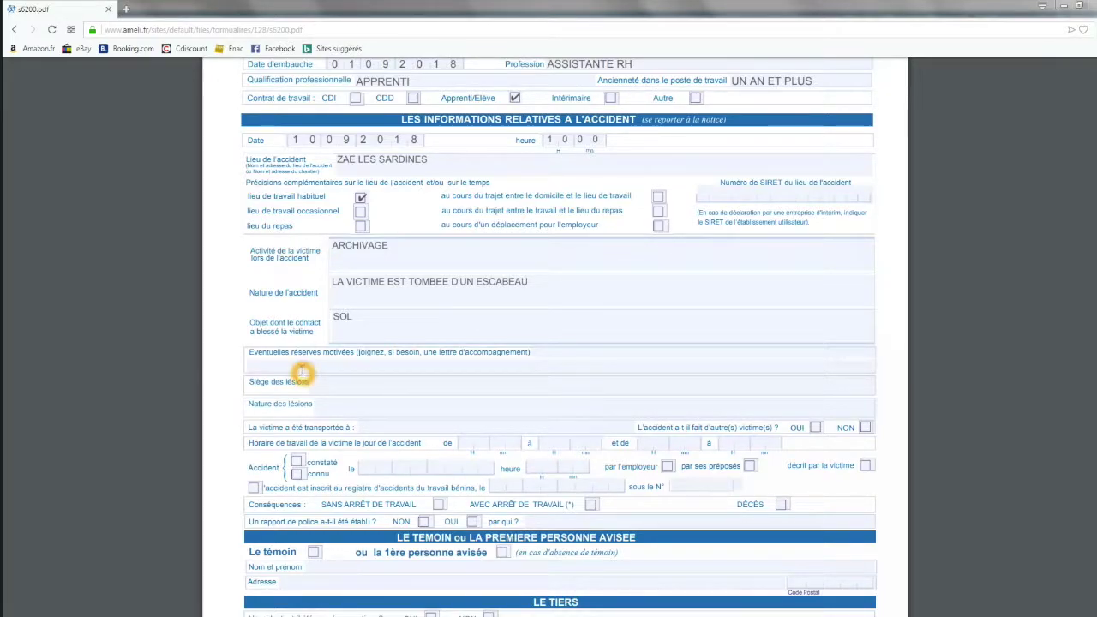
text(LA VI)
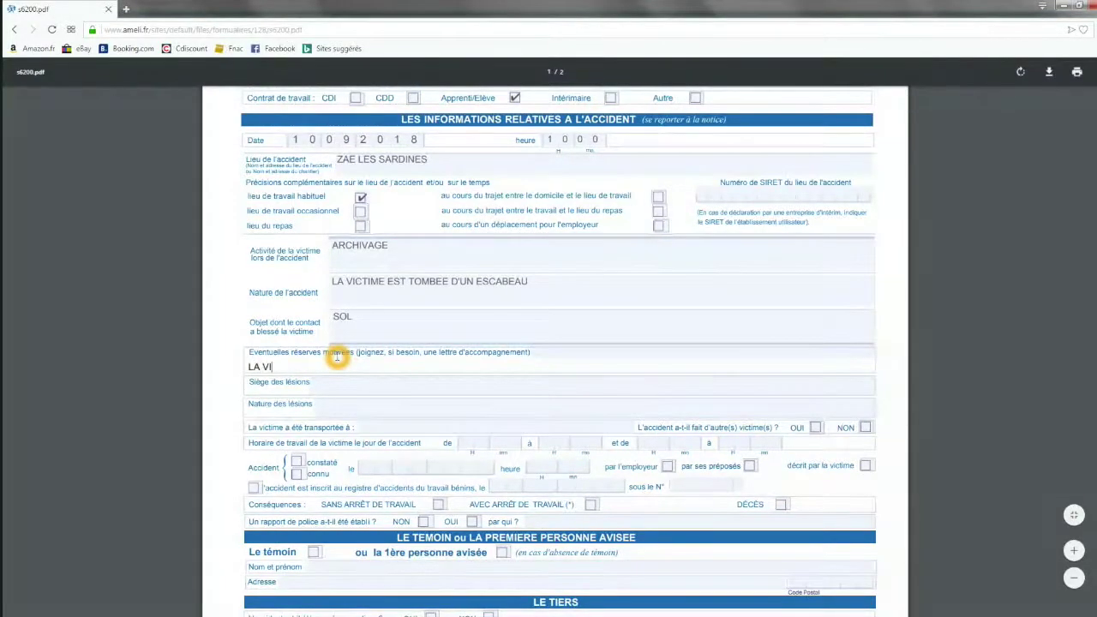
text(CTIME BOITAIT DEJA EN ARRI)
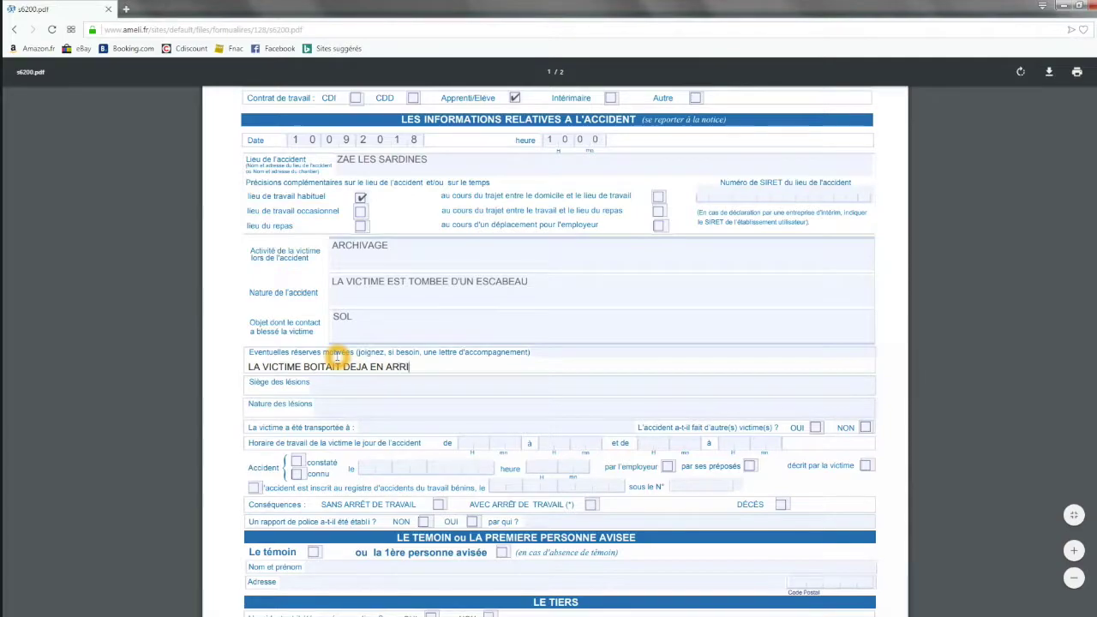
text(VANT LE MATIN)
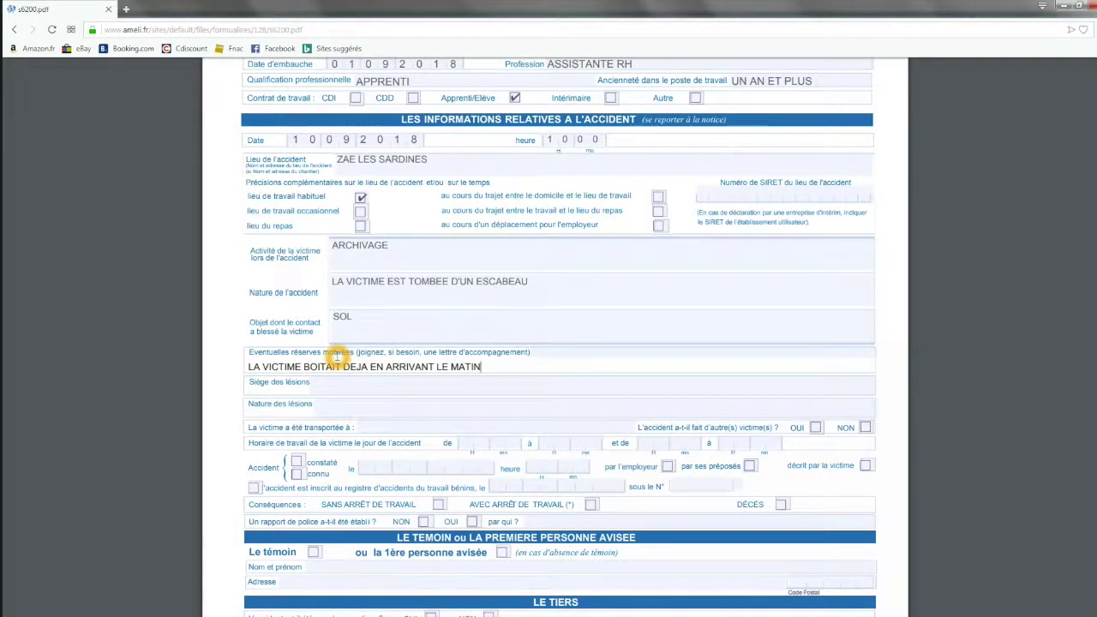
Record injury site CHEVILLE GAUCHE, nature ENTORSE, transport HOPITAL BERGERAC, and NON for other victims.
click(333, 381)
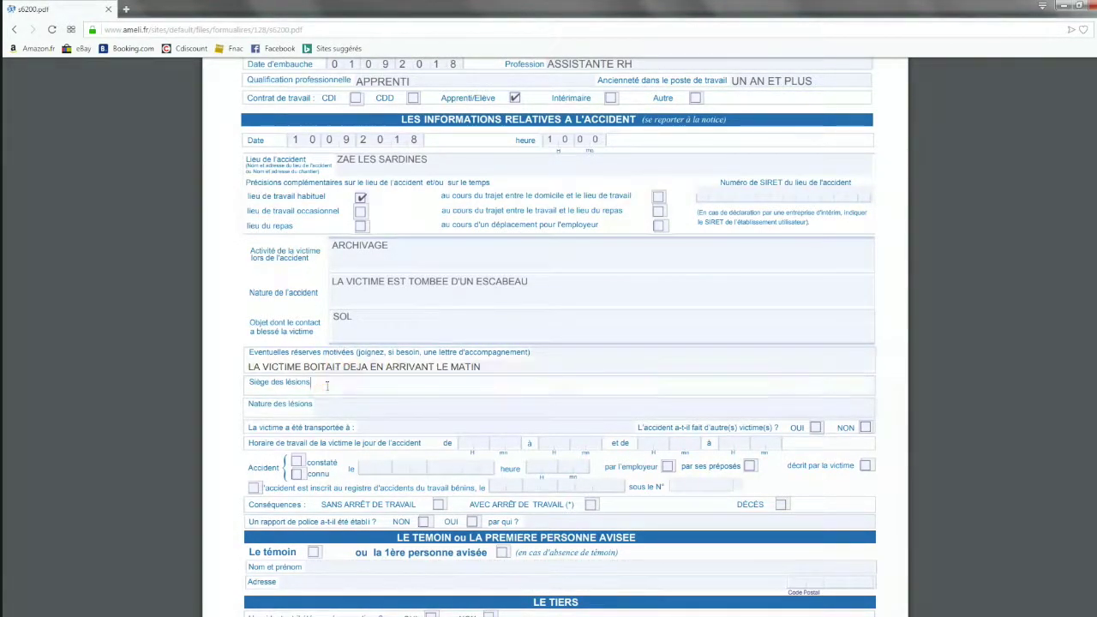
text(CHEV)
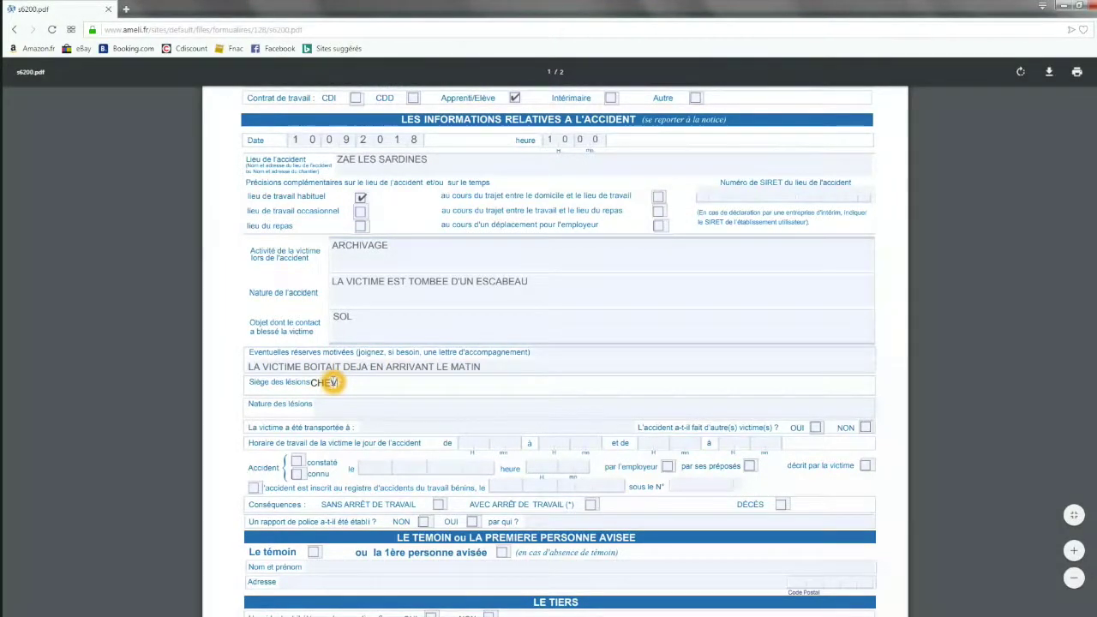
text(ILLE GAUCHE)
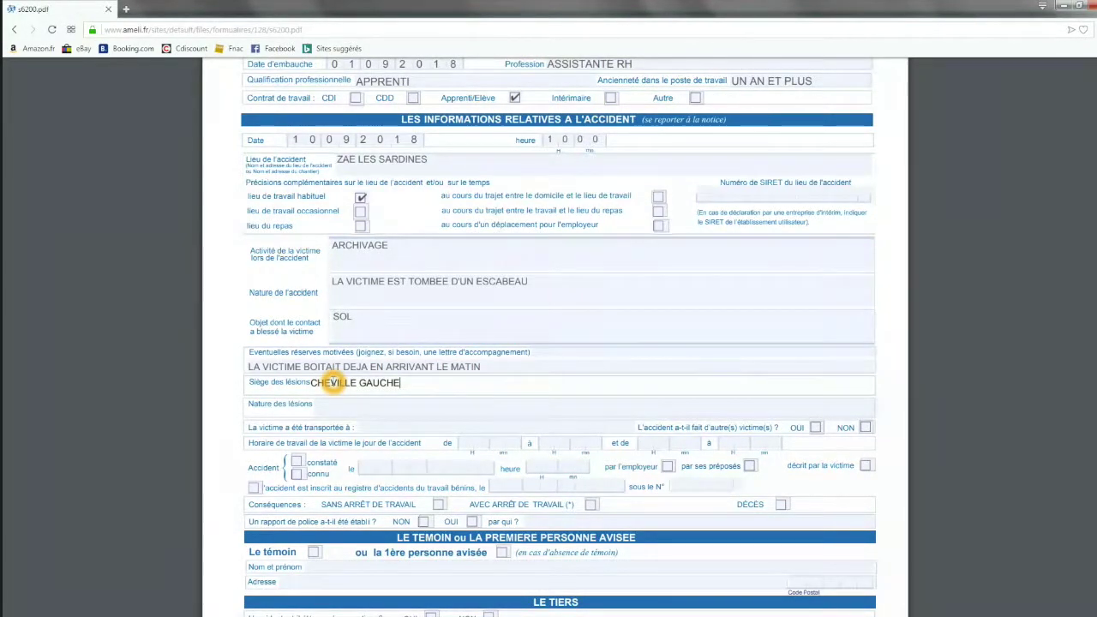
click(336, 405)
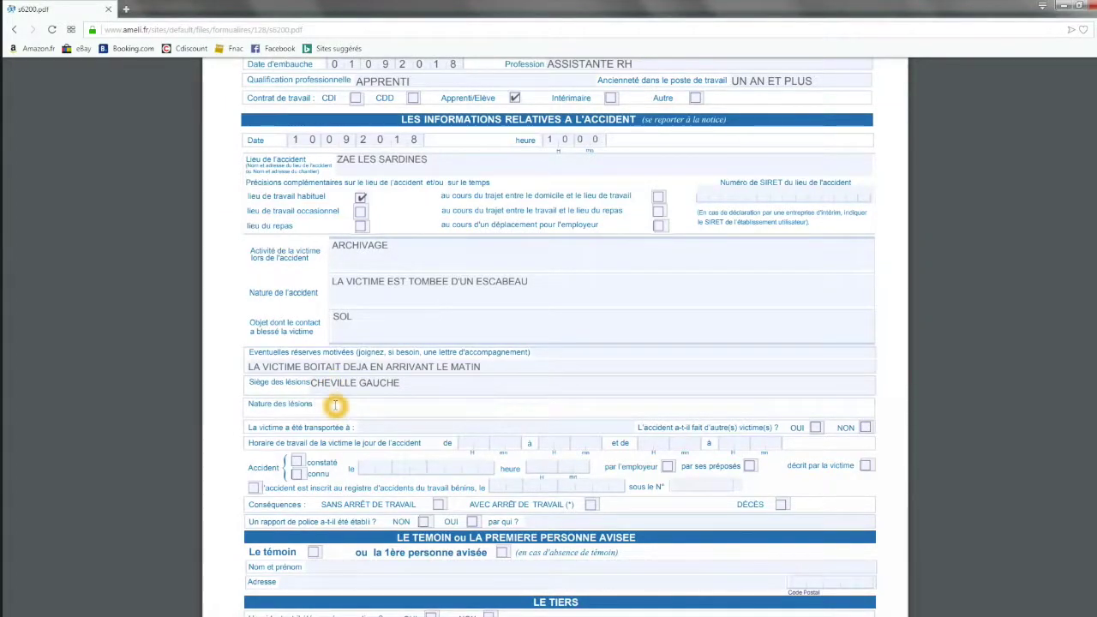
text(ENTORSE)
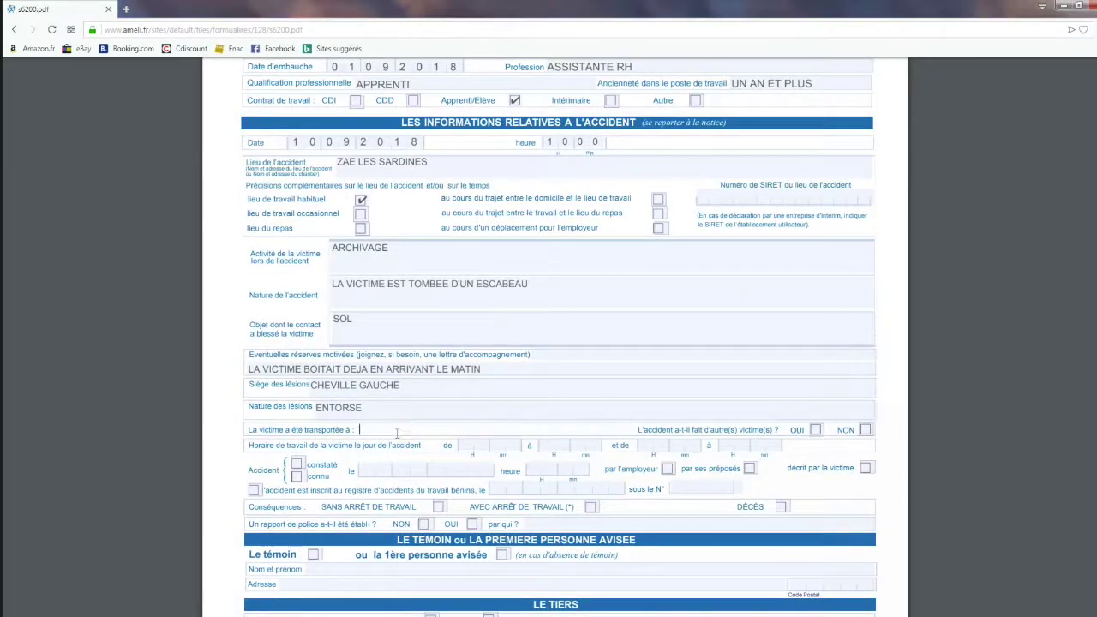
text(HOPITA)
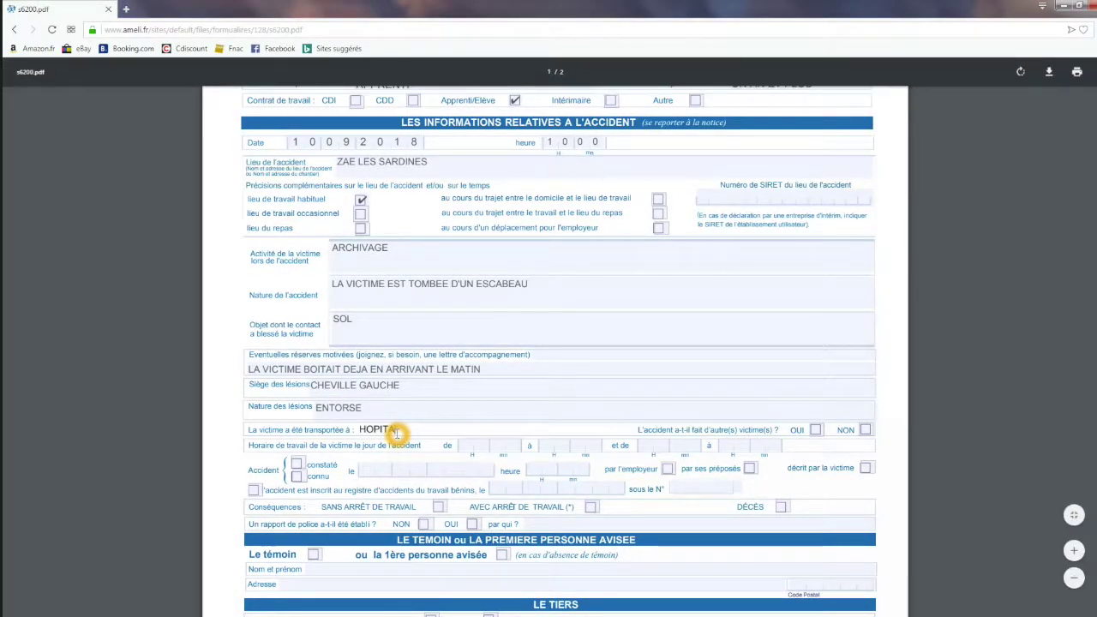
text(L BERGERAC)
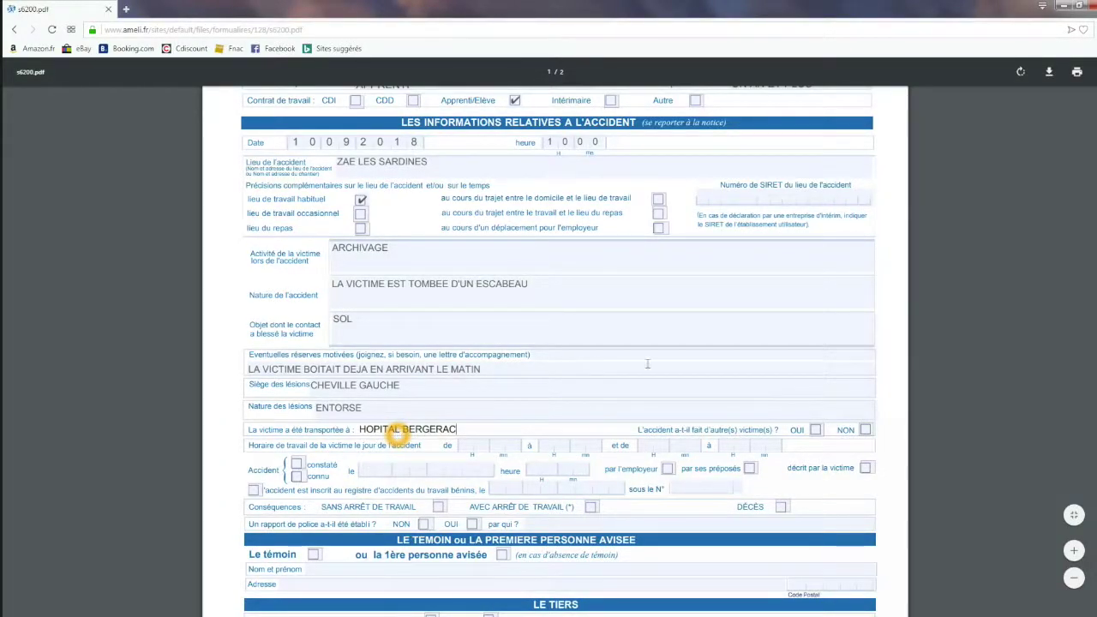
click(864, 430)
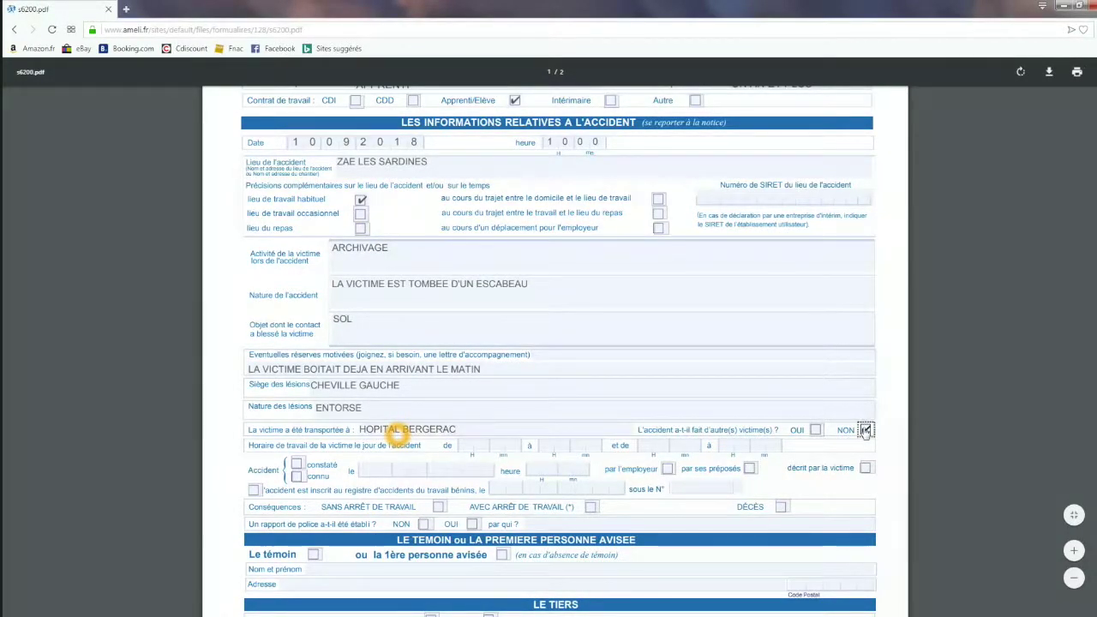
Enter work hours 0900–1200 and 1400–1800, and mark accident known on 11092018 at 1500.
click(467, 447)
text(0900120014001800)
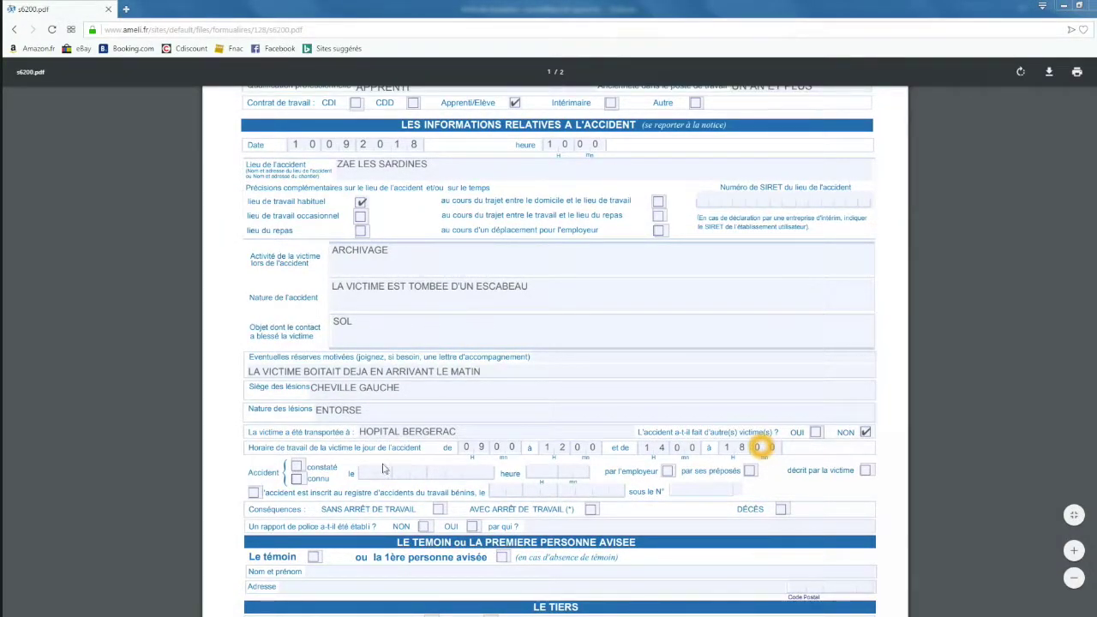
click(297, 478)
click(366, 473)
text(11)
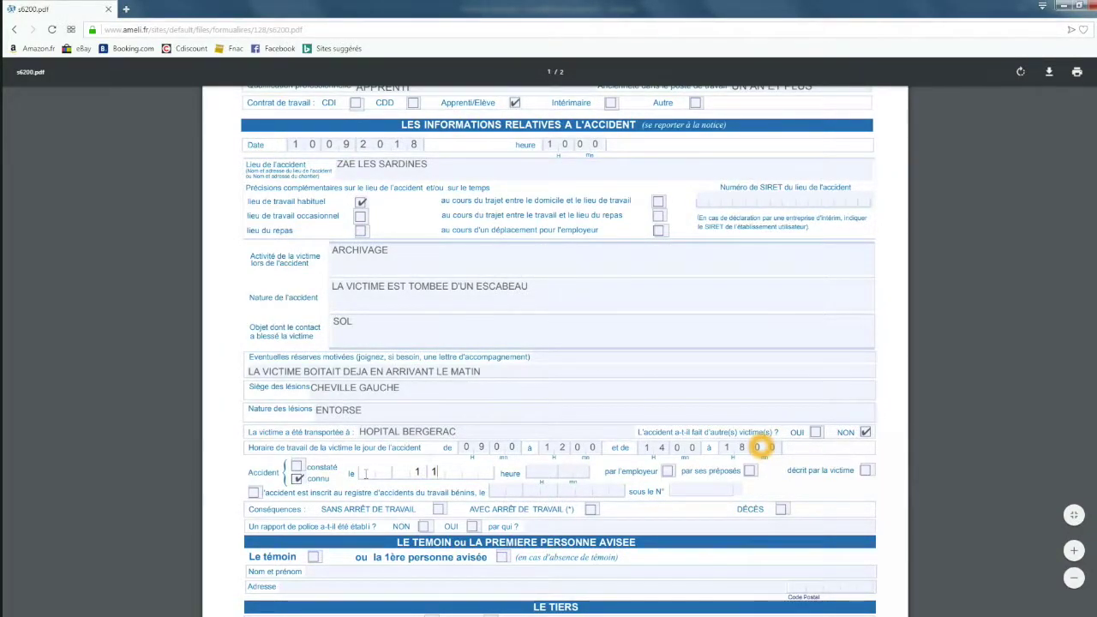
text(092018)
click(532, 472)
text(1500)
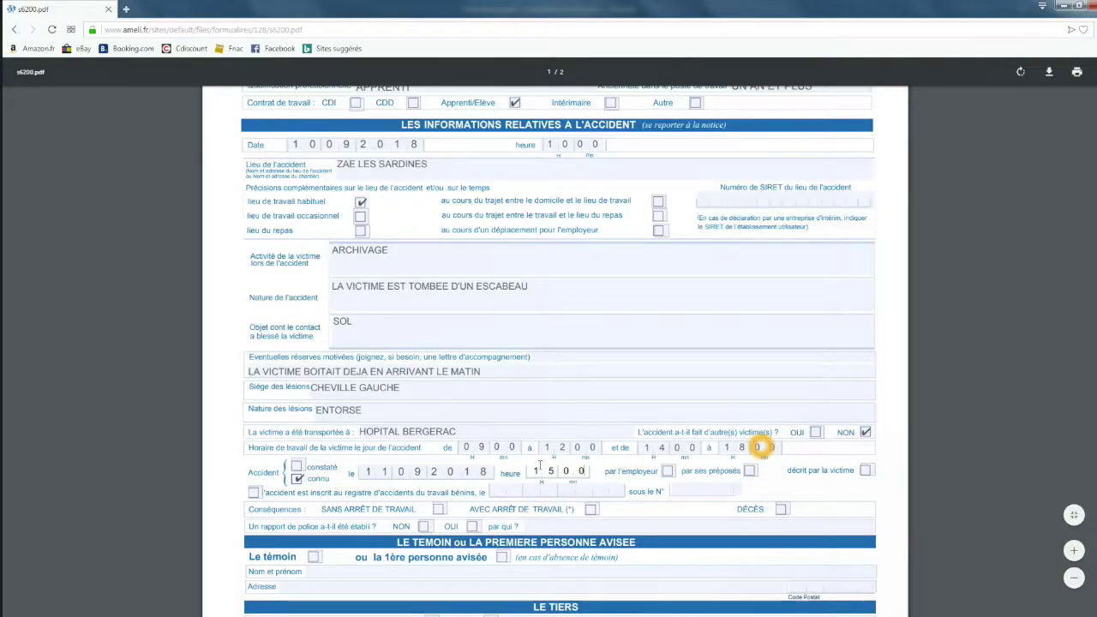
Tick 'décrit par la victime', 'AVEC ARRÊT' work stoppage, and NON for police report.
click(865, 472)
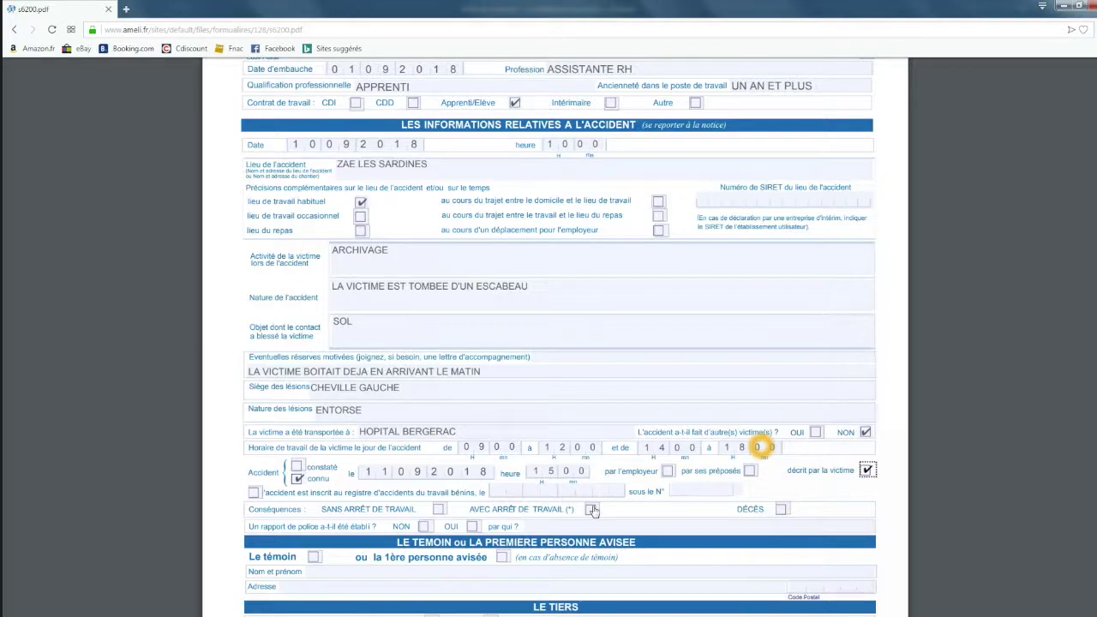
click(591, 509)
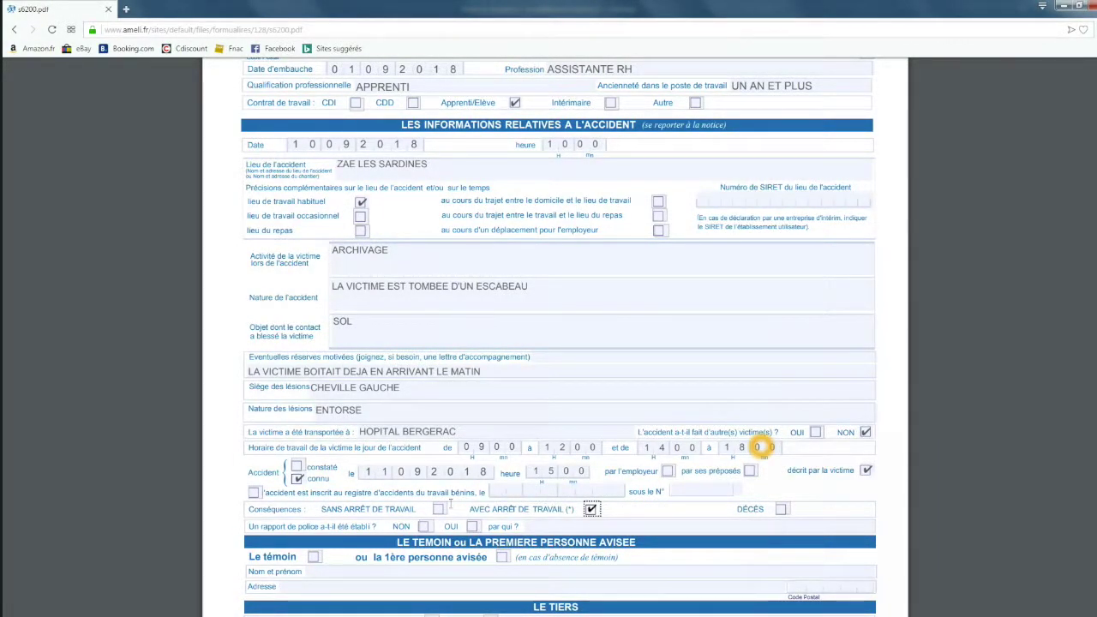
click(425, 526)
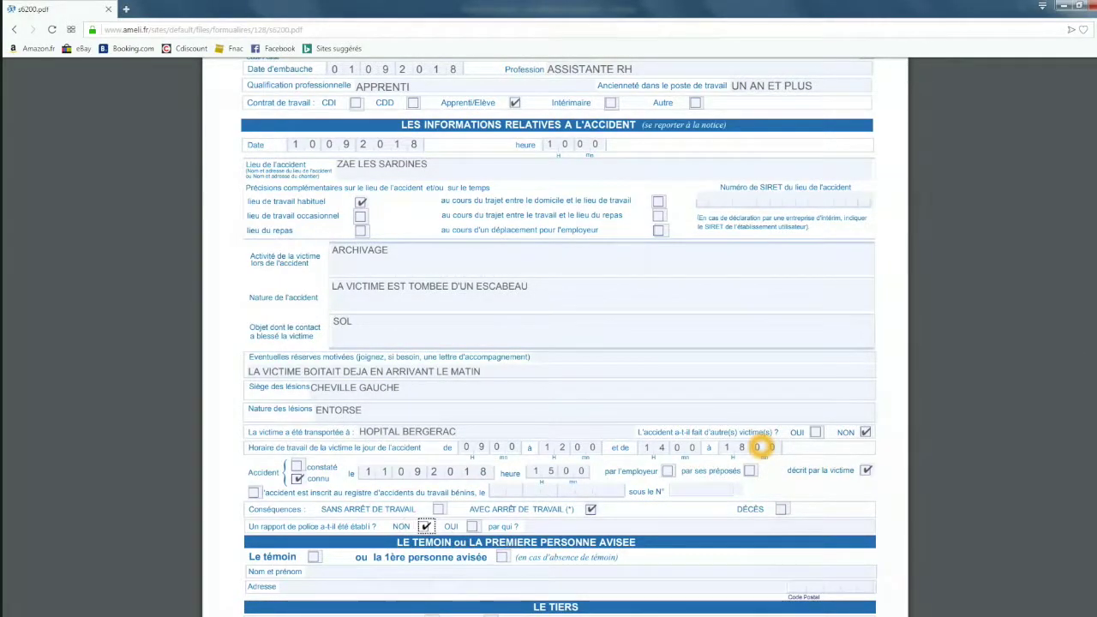
scroll(758, 446, down, 1)
Tick NON for a third party and enter the signatory's full name.
scroll(758, 445, down, 2)
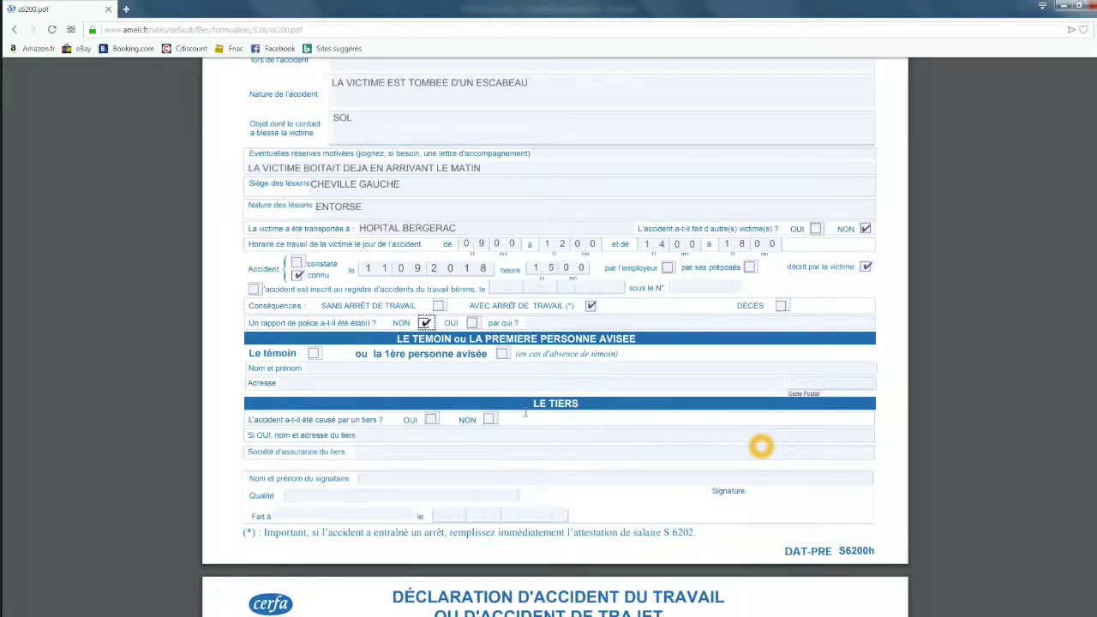
click(489, 420)
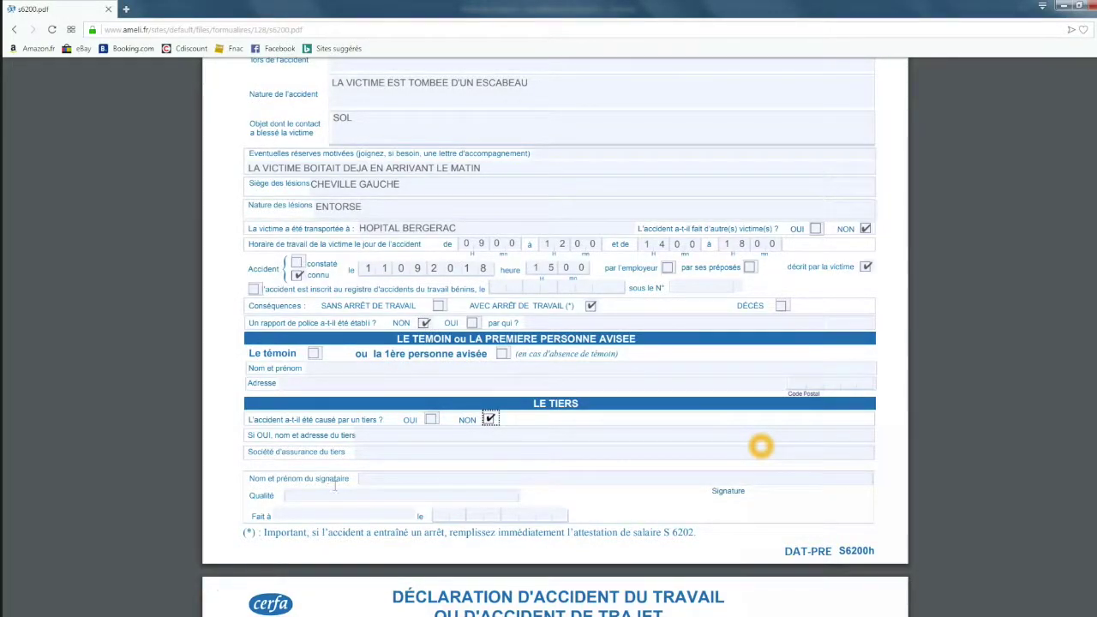
click(376, 477)
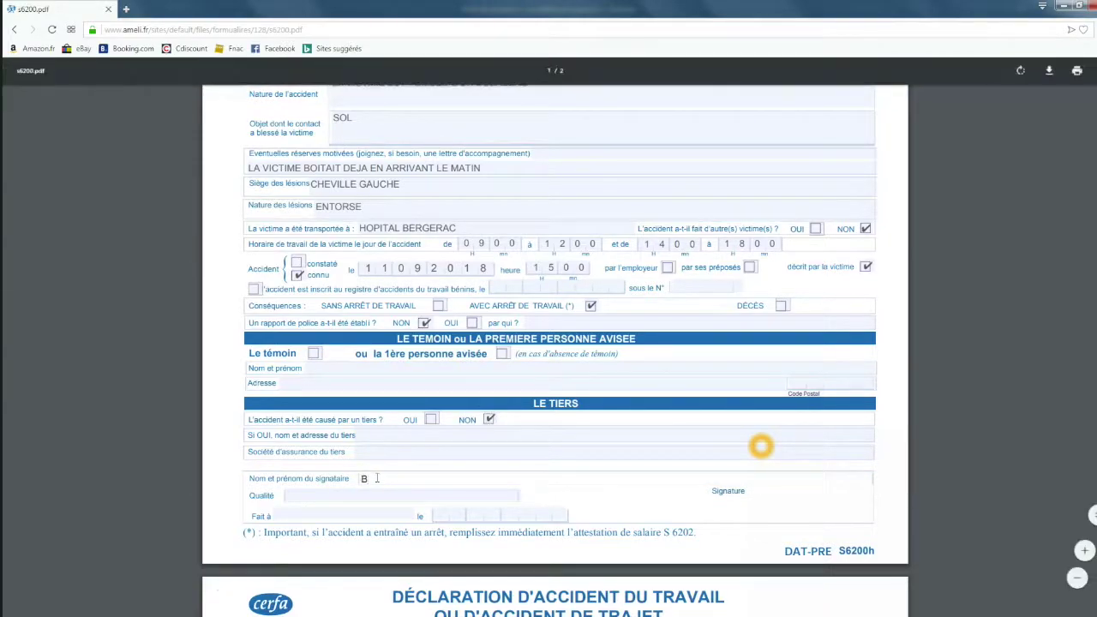
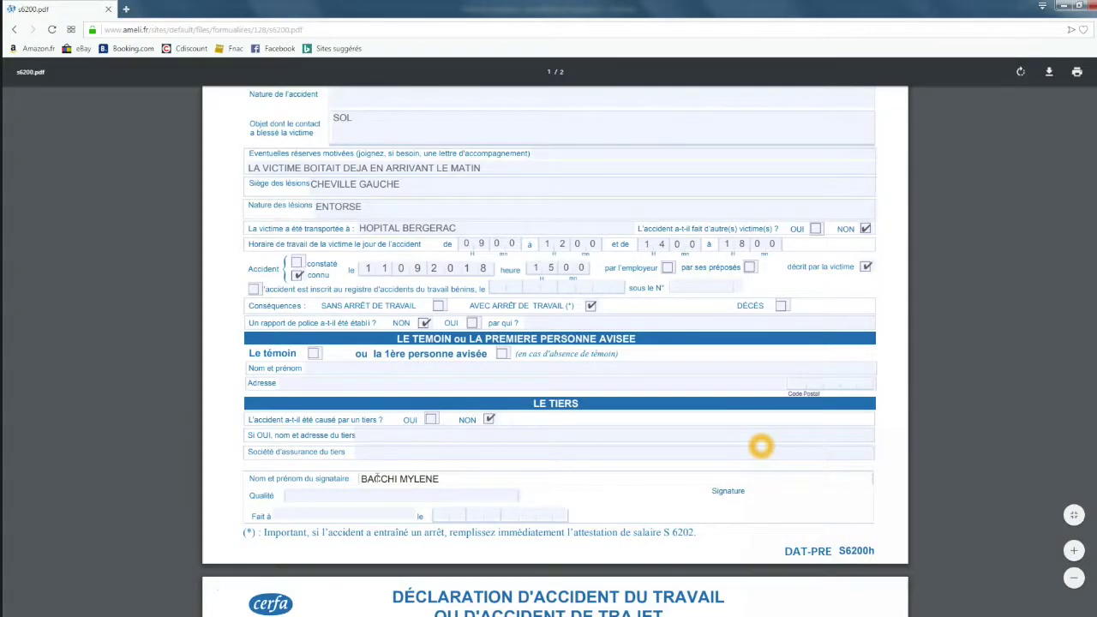
Set signatory quality CHEF D'ENTREPRISE, place BERGERAC, and signing date 11092018.
click(298, 493)
text(CHEF D)
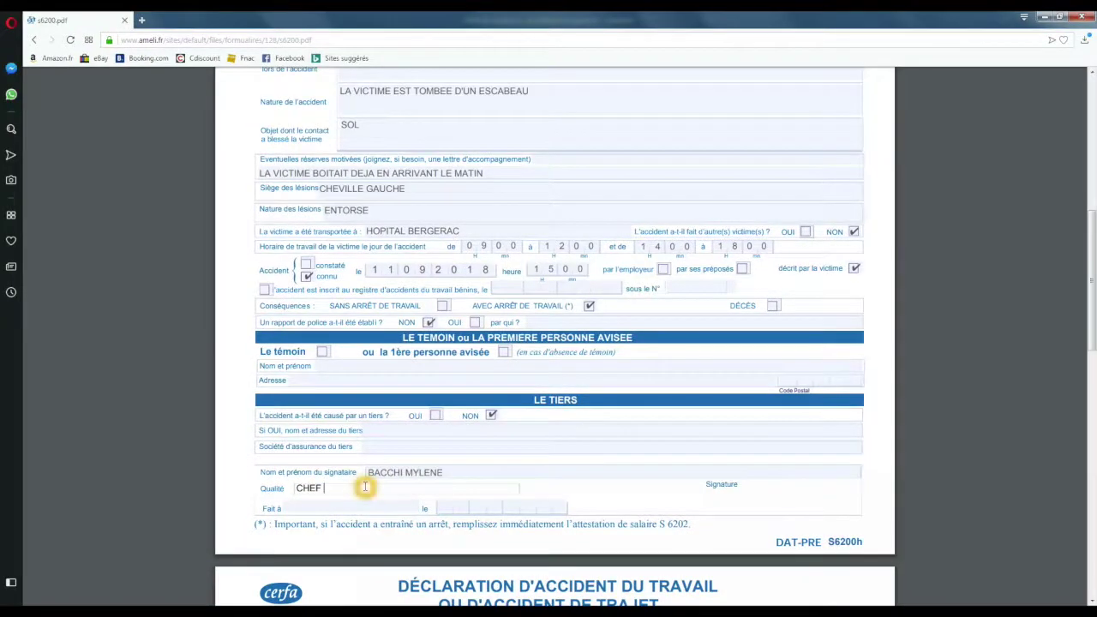
text('ENTREPRISE)
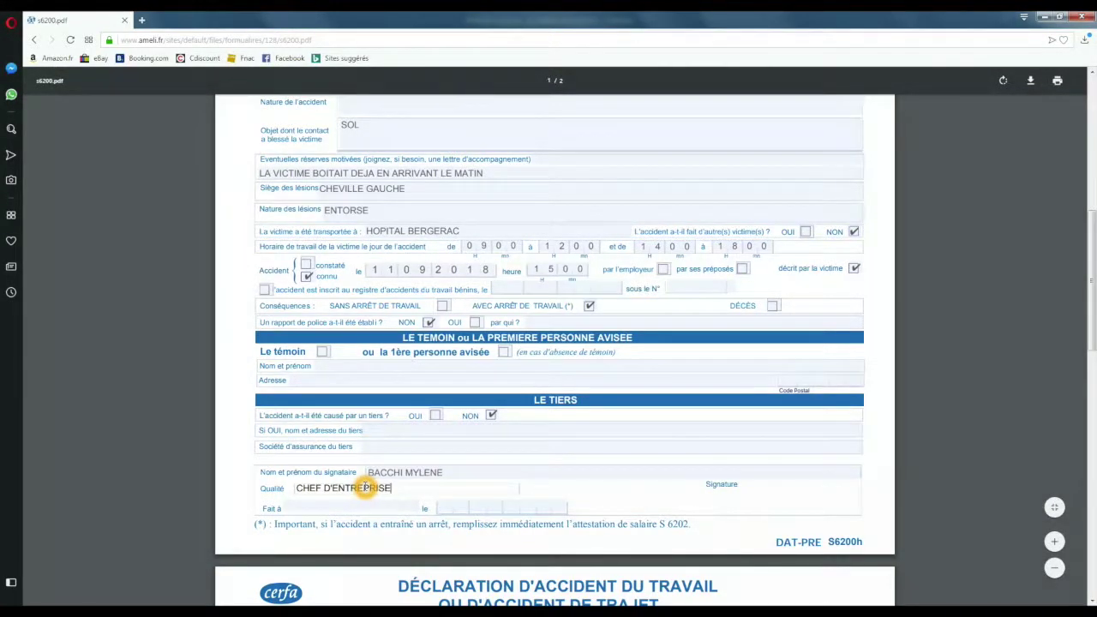
key(Tab)
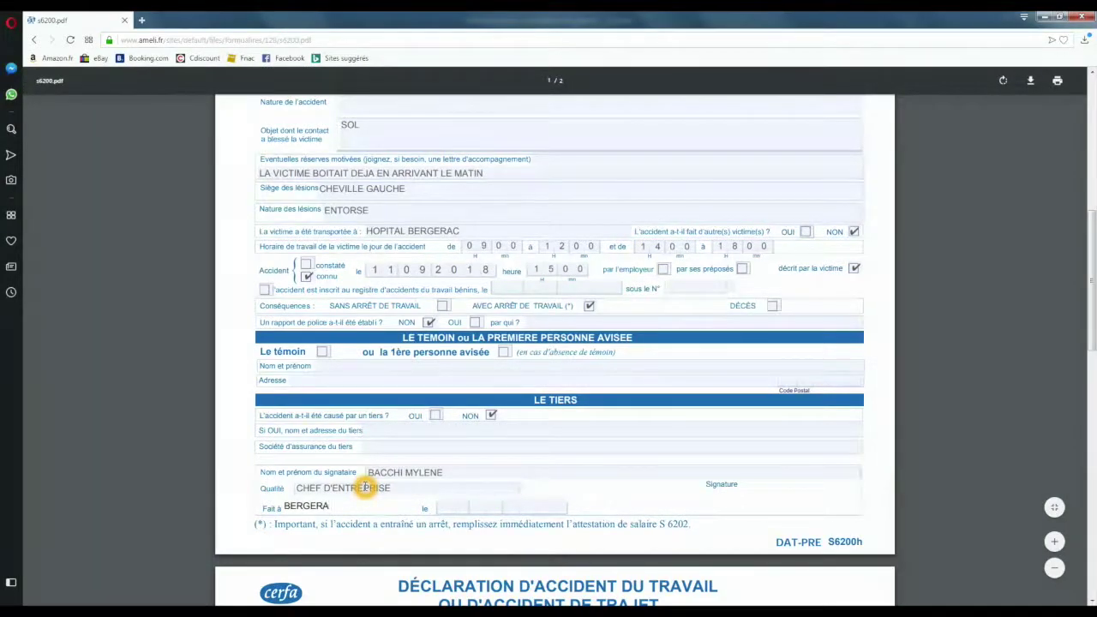
key(Tab)
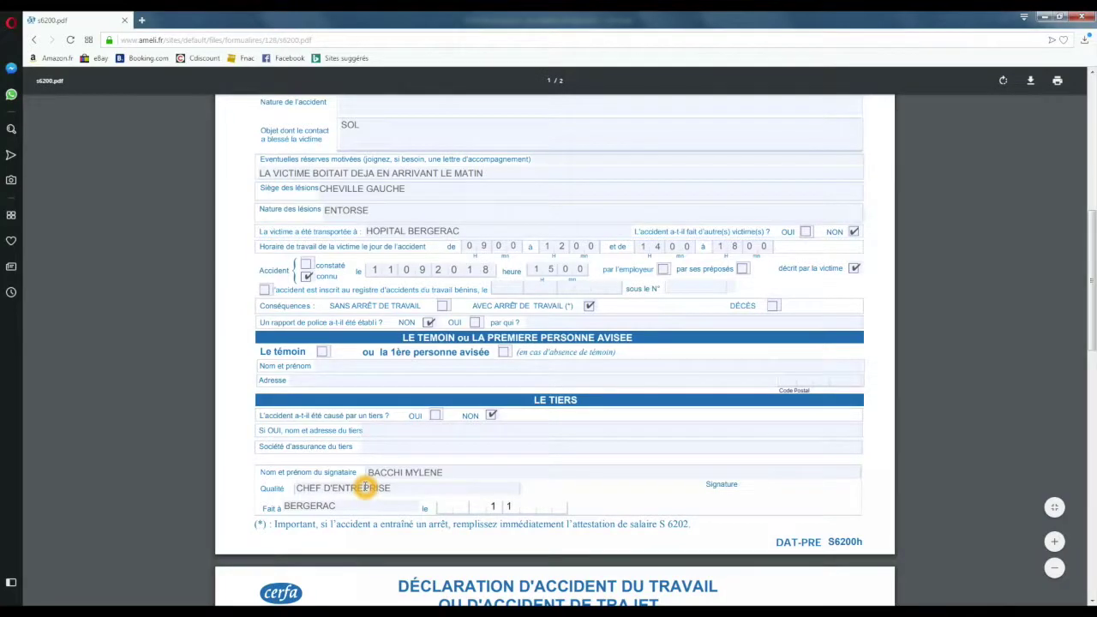
text(11092018)
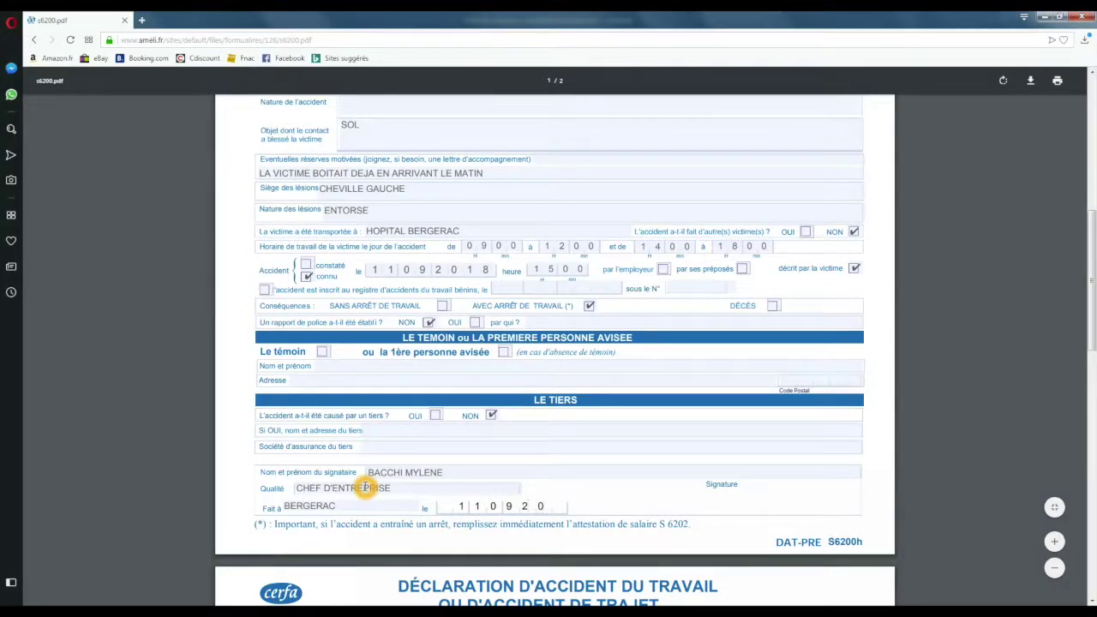